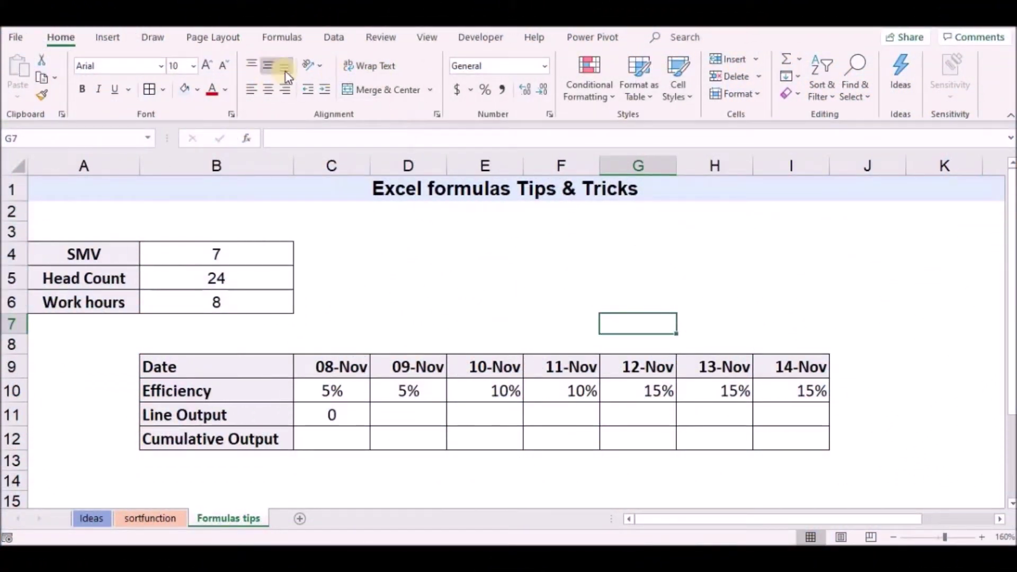
- Switch to the Formulas ribbon and select the Line Output formula cell C11
{"action": "left_click", "coordinate": [284, 38]}
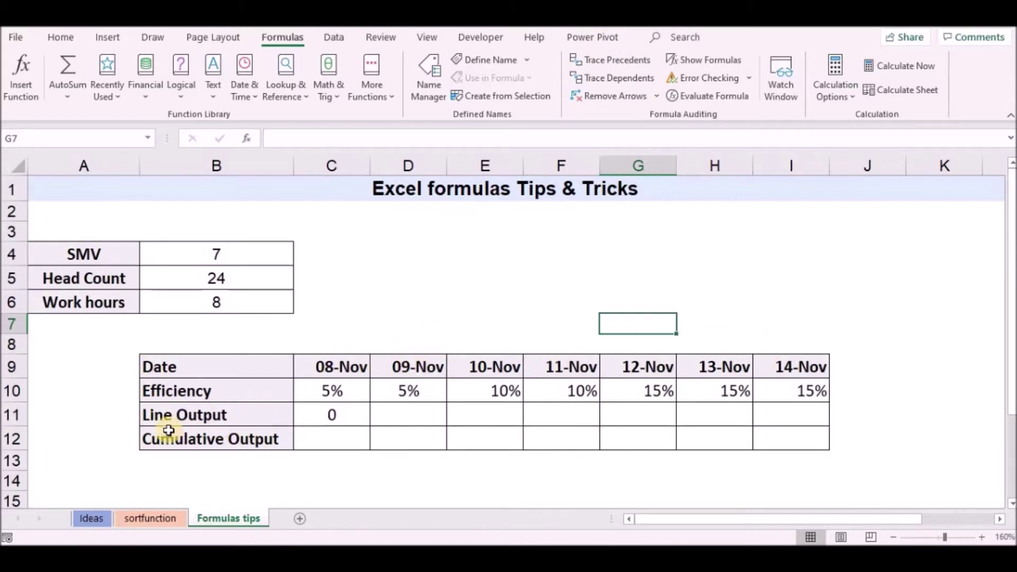
{"action": "left_click", "coordinate": [332, 409]}
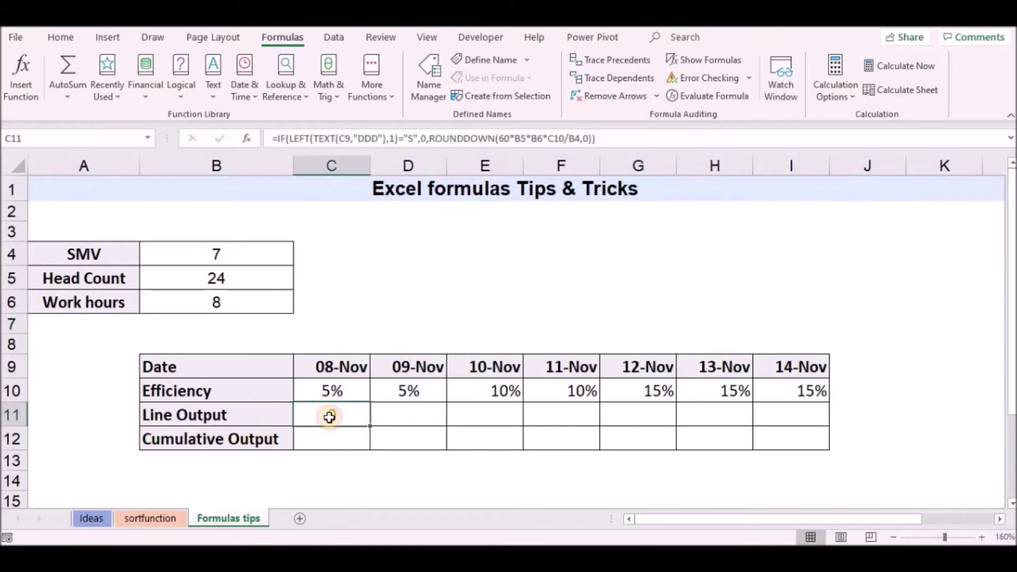
- Trace the precedents of C11's Line Output formula, recalculate with F9, then clear the arrows
{"action": "left_click", "coordinate": [318, 437]}
{"action": "key", "text": "Up"}
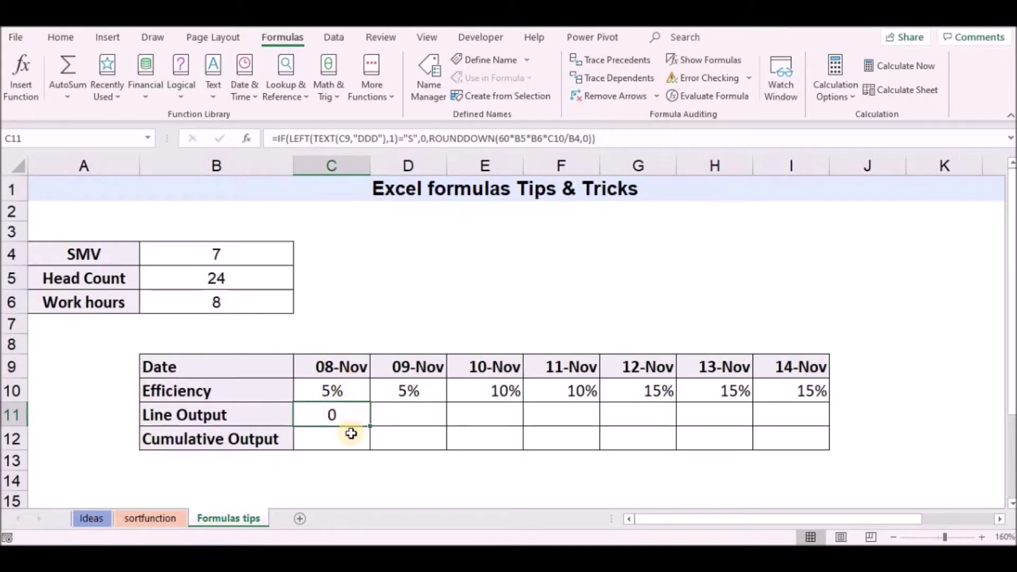
{"action": "left_click", "coordinate": [606, 64]}
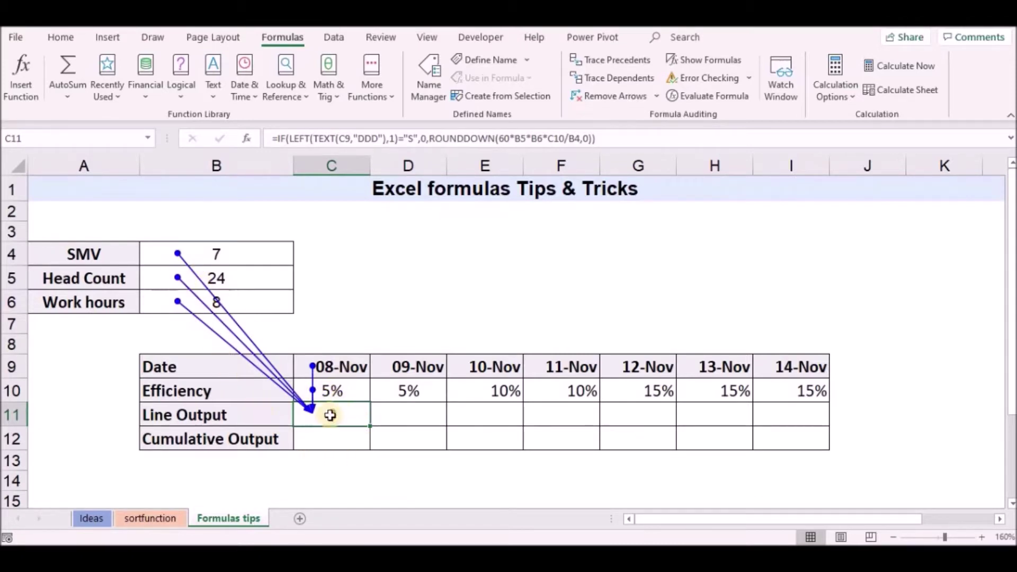
{"action": "key", "text": "F9"}
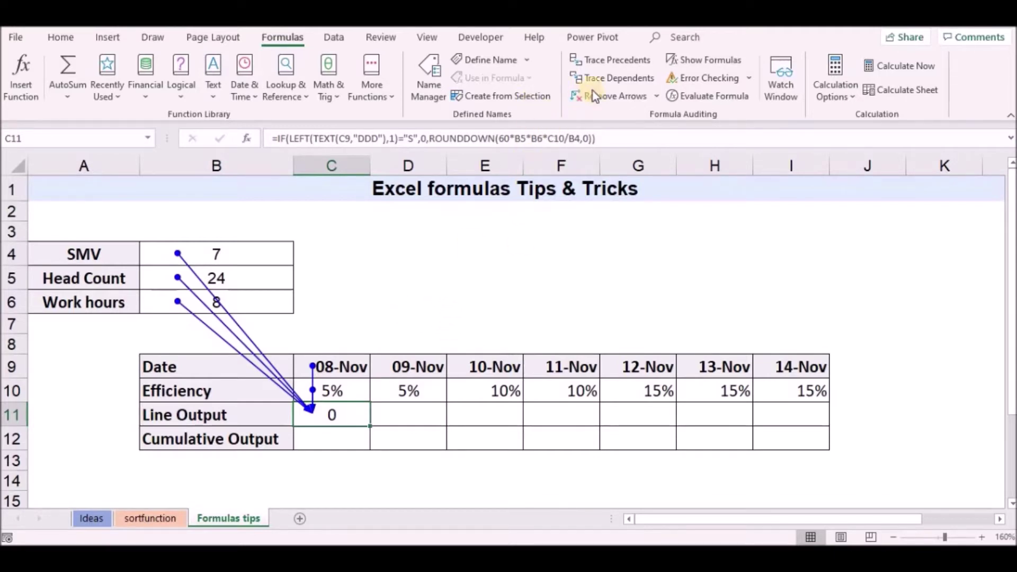
{"action": "left_click", "coordinate": [620, 101]}
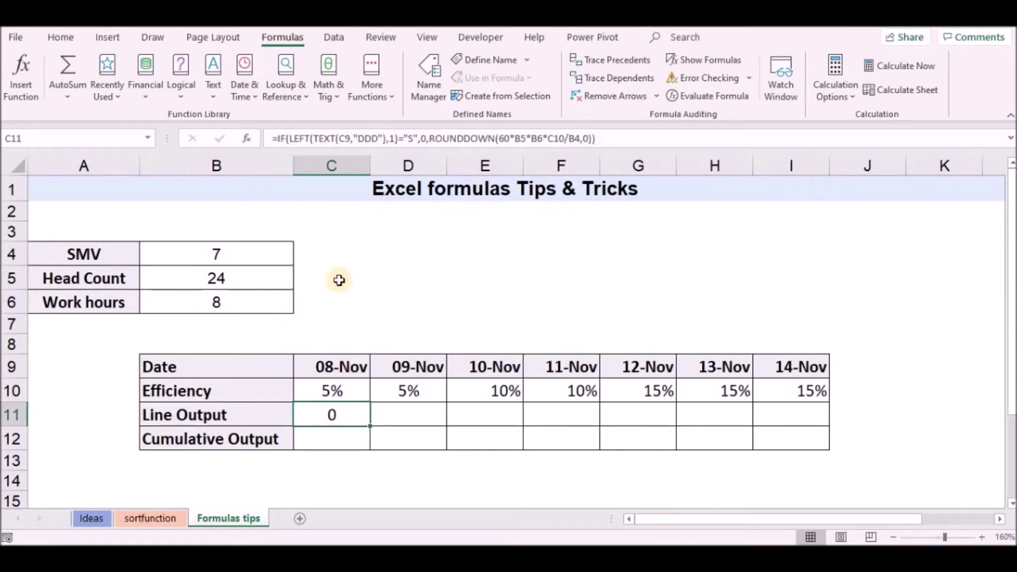
- Trace the dependents of Head Count in B5, remove the arrow, and turn on Show Formulas
{"action": "left_click", "coordinate": [215, 277]}
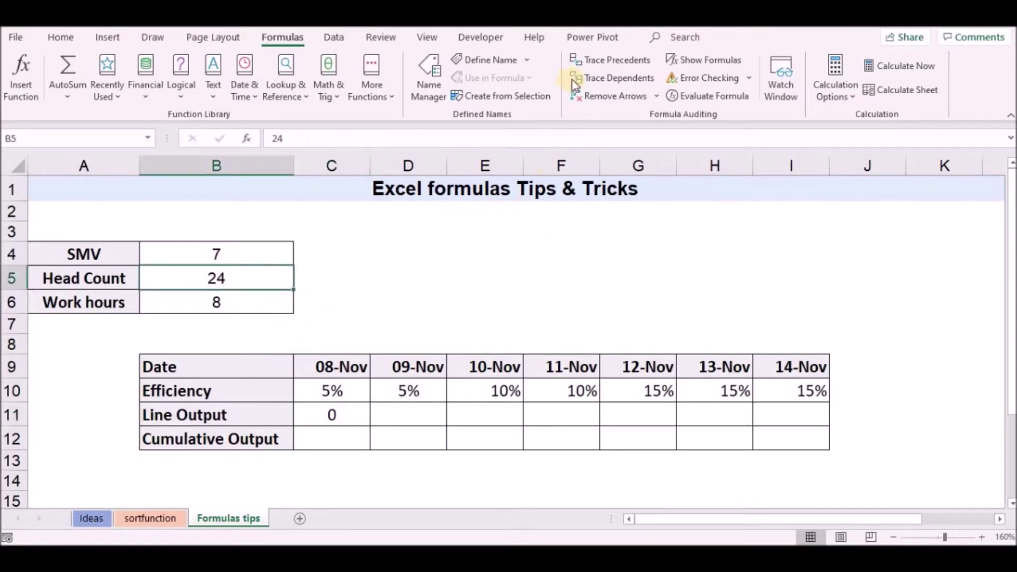
{"action": "left_click", "coordinate": [612, 79]}
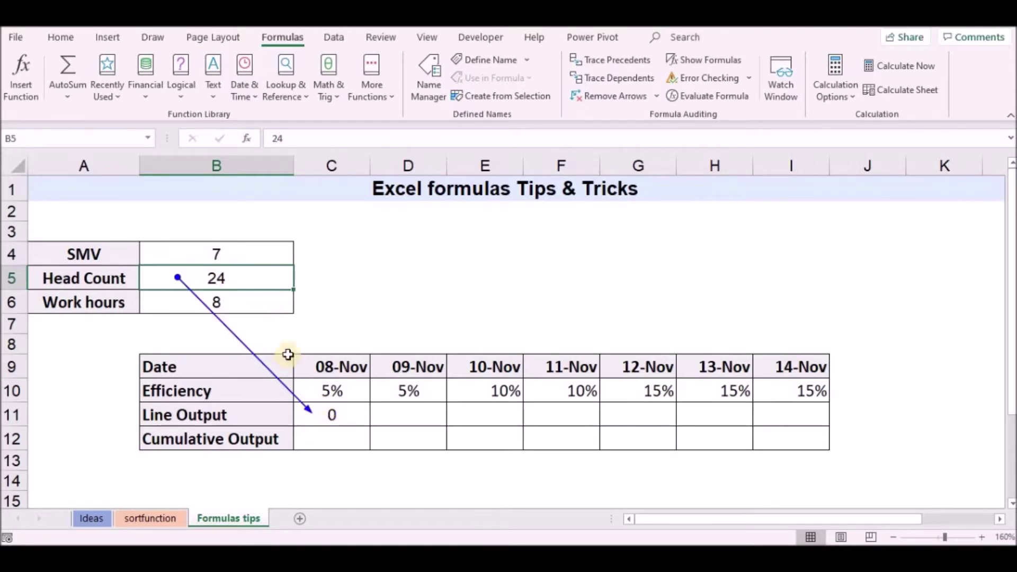
{"action": "left_click", "coordinate": [611, 99]}
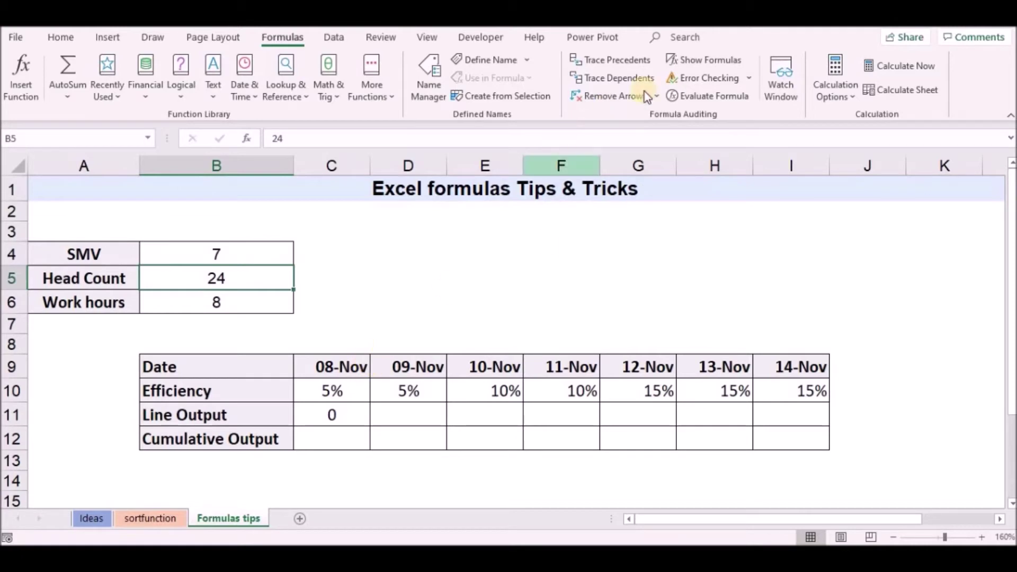
{"action": "left_click", "coordinate": [695, 63]}
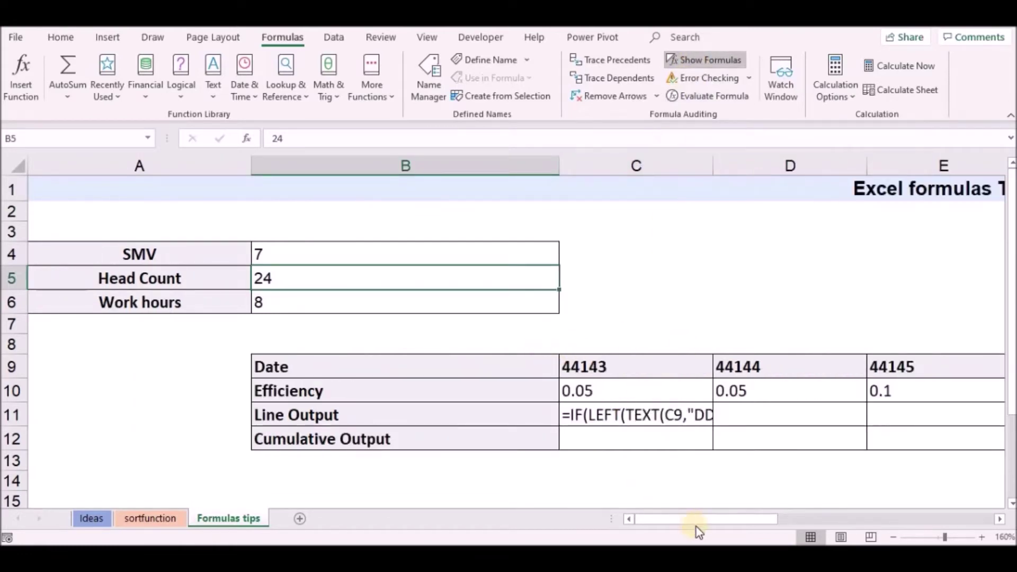
- Widen column C to reveal the full IF/ROUNDDOWN formula, then turn Show Formulas off
{"action": "left_click_drag", "start_coordinate": [723, 520], "coordinate": [739, 522]}
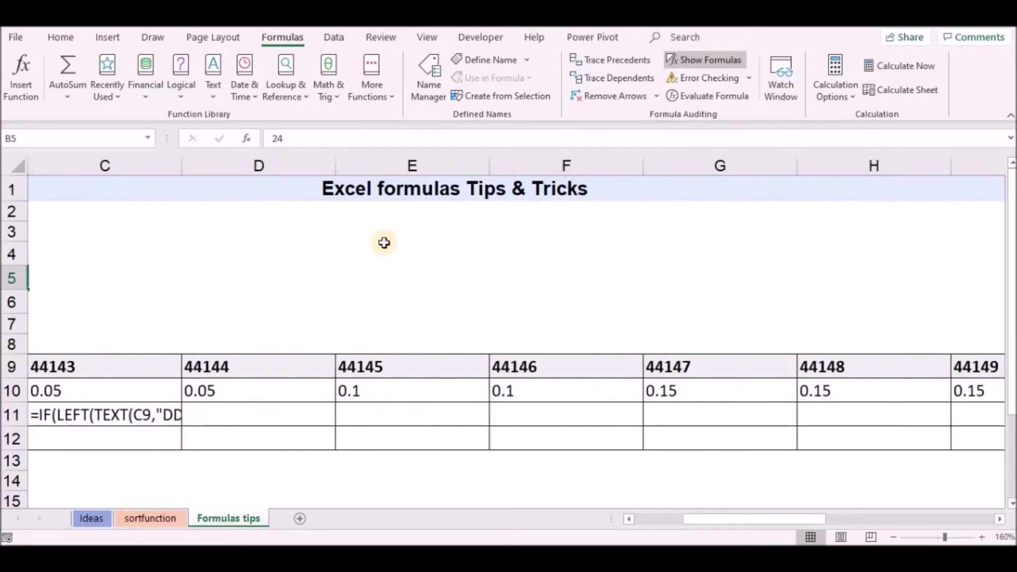
{"action": "left_click", "coordinate": [182, 160]}
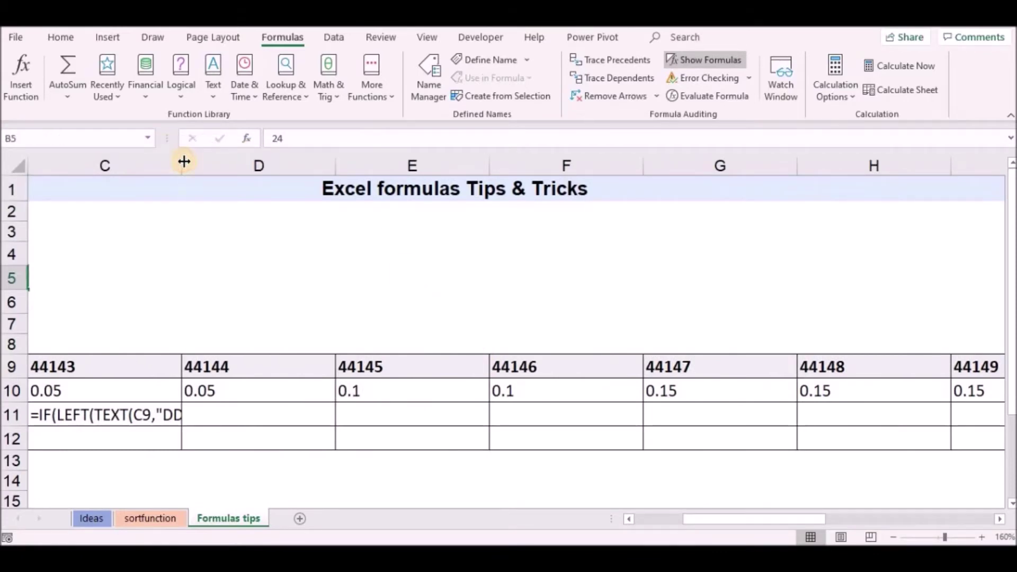
{"action": "left_click_drag", "start_coordinate": [182, 163], "coordinate": [232, 170]}
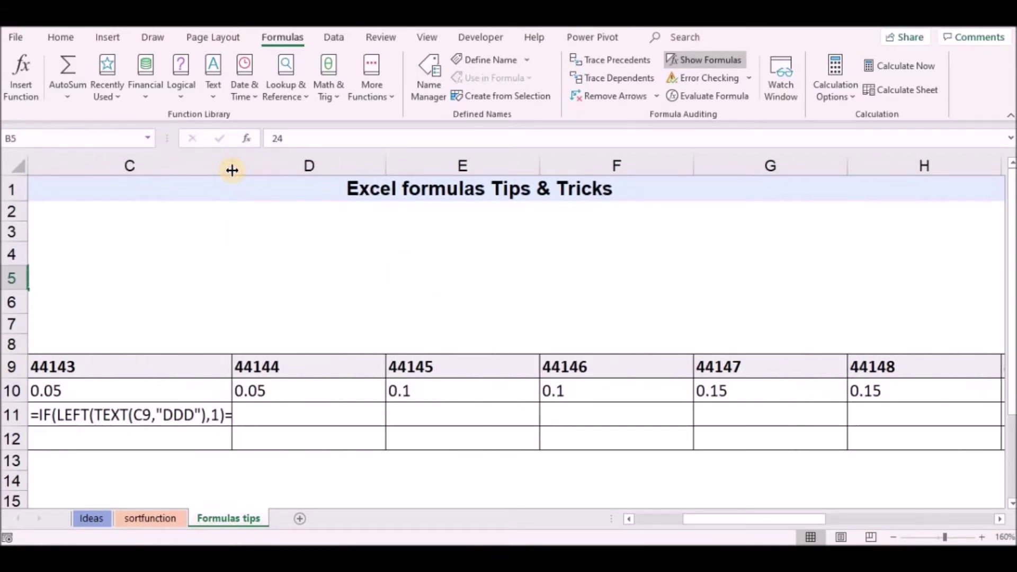
{"action": "mouse_move", "coordinate": [232, 165]}
{"action": "left_mouse_down"}
{"action": "mouse_move", "coordinate": [410, 175]}
{"action": "mouse_move", "coordinate": [647, 166]}
{"action": "left_mouse_up"}
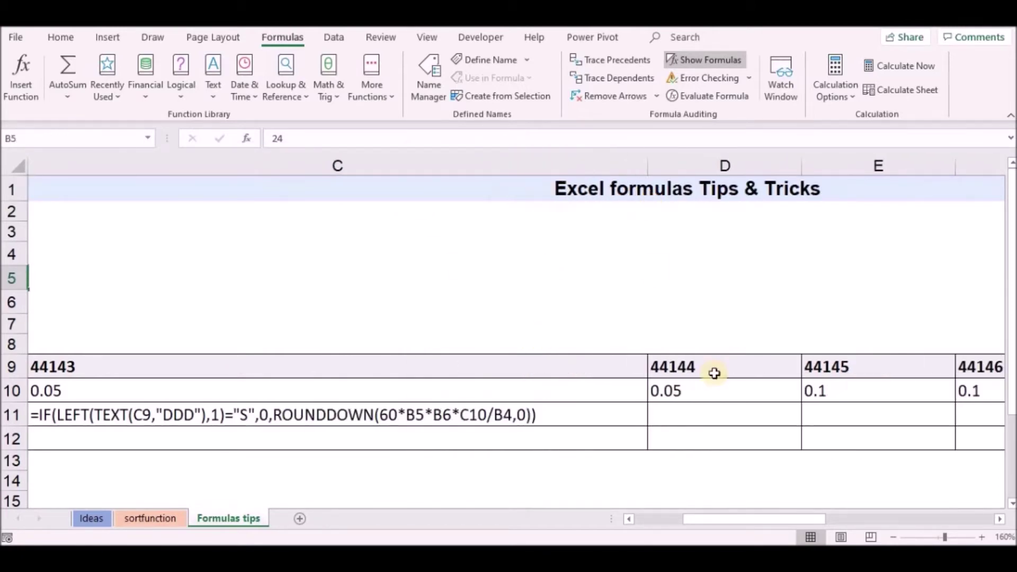
{"action": "left_click_drag", "start_coordinate": [771, 522], "coordinate": [694, 488]}
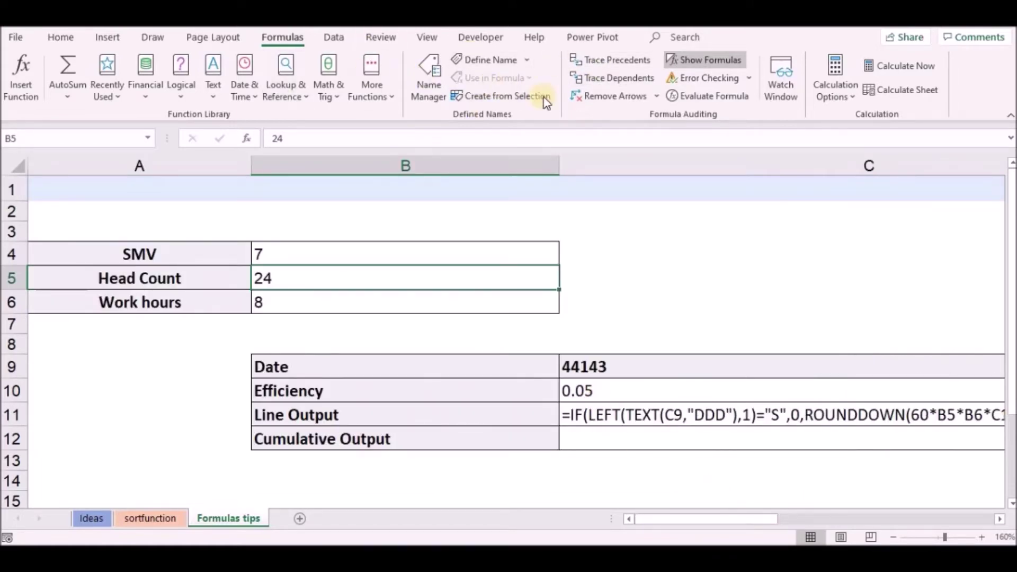
{"action": "left_click", "coordinate": [668, 61]}
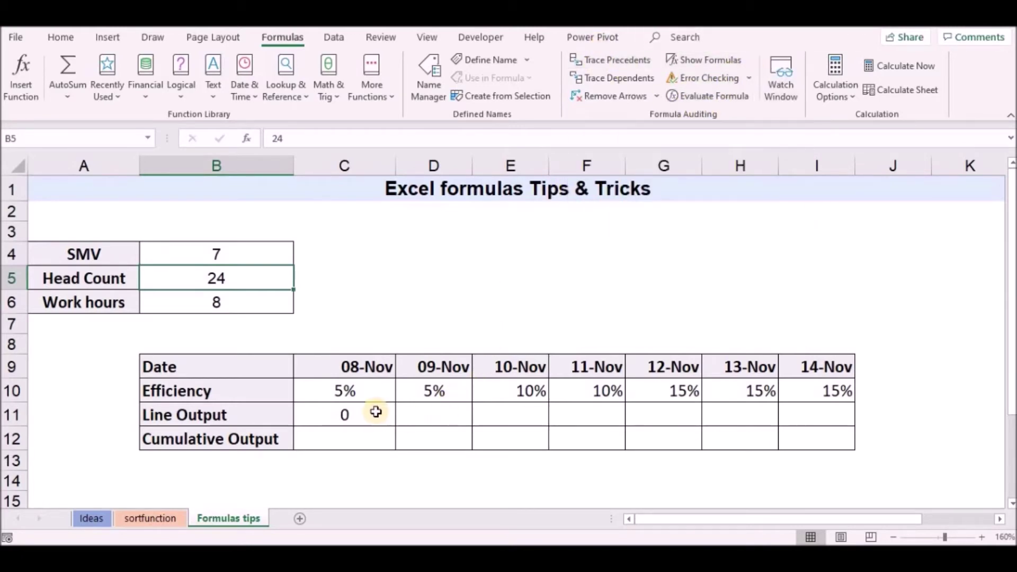
- Copy the C11 Line Output formula into D11, which returns #DIV/0!
{"action": "left_click", "coordinate": [376, 411]}
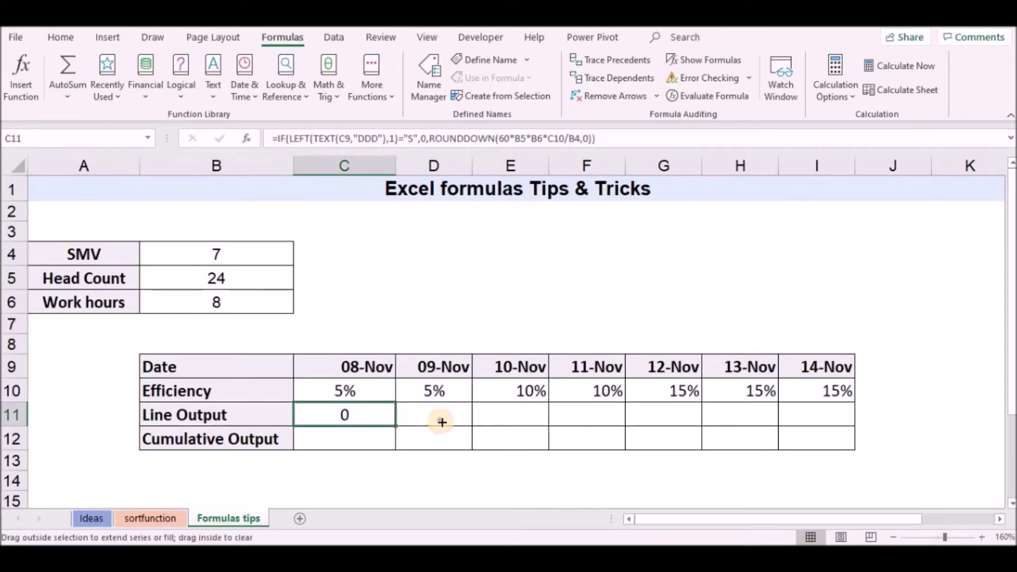
{"action": "left_click_drag", "start_coordinate": [398, 428], "coordinate": [445, 422]}
{"action": "left_click", "coordinate": [898, 357]}
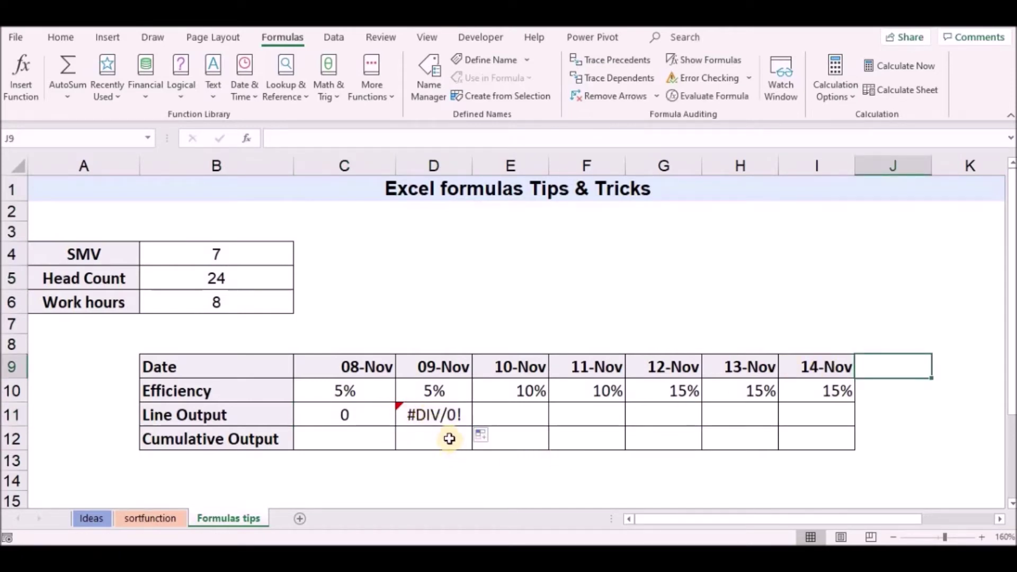
{"action": "left_click", "coordinate": [424, 422]}
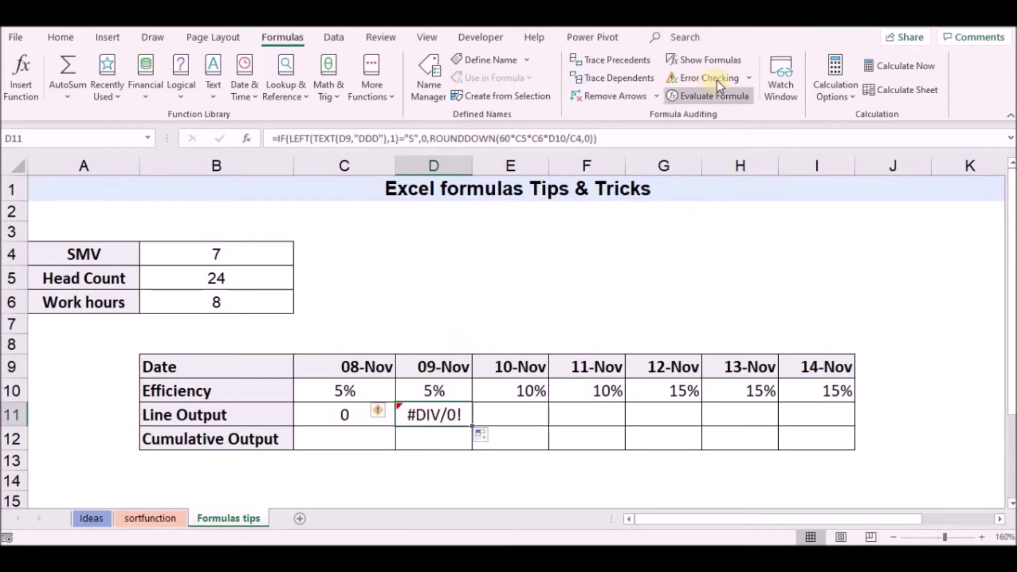
- Run Error Checking on D11's #DIV/0! error and step through its calculation
{"action": "left_click", "coordinate": [749, 79]}
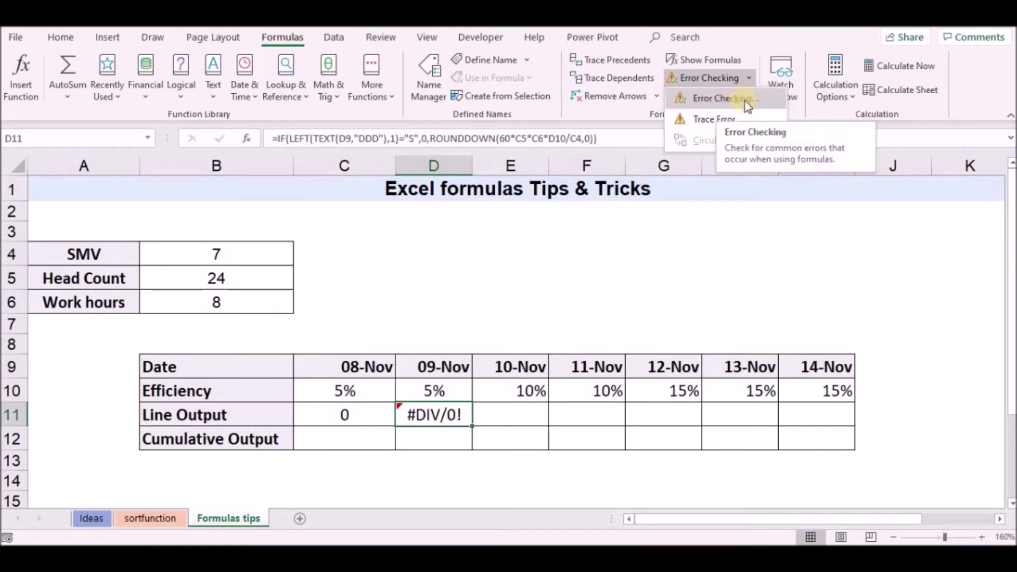
{"action": "left_click", "coordinate": [744, 101]}
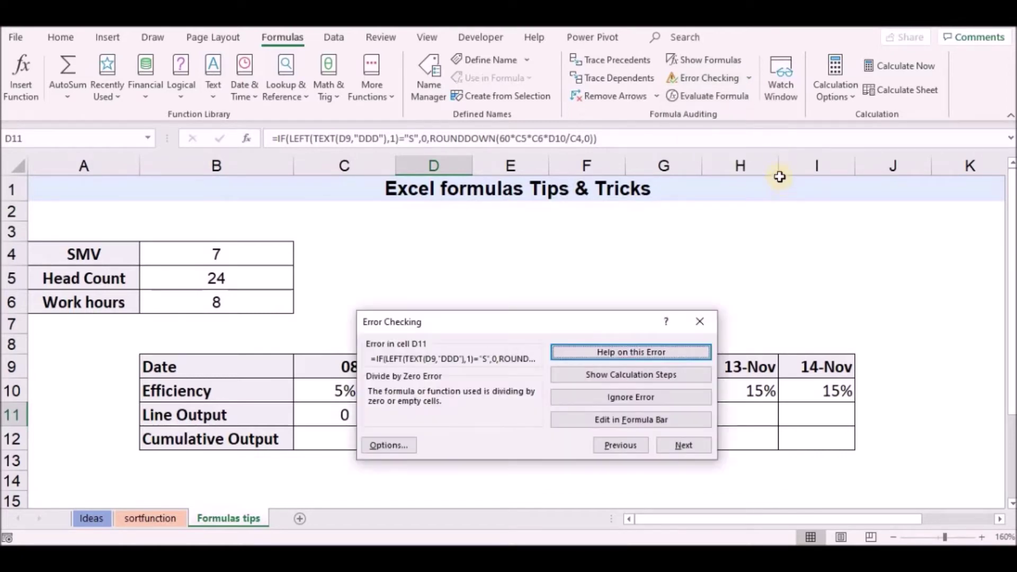
{"action": "left_click_drag", "start_coordinate": [582, 328], "coordinate": [766, 219]}
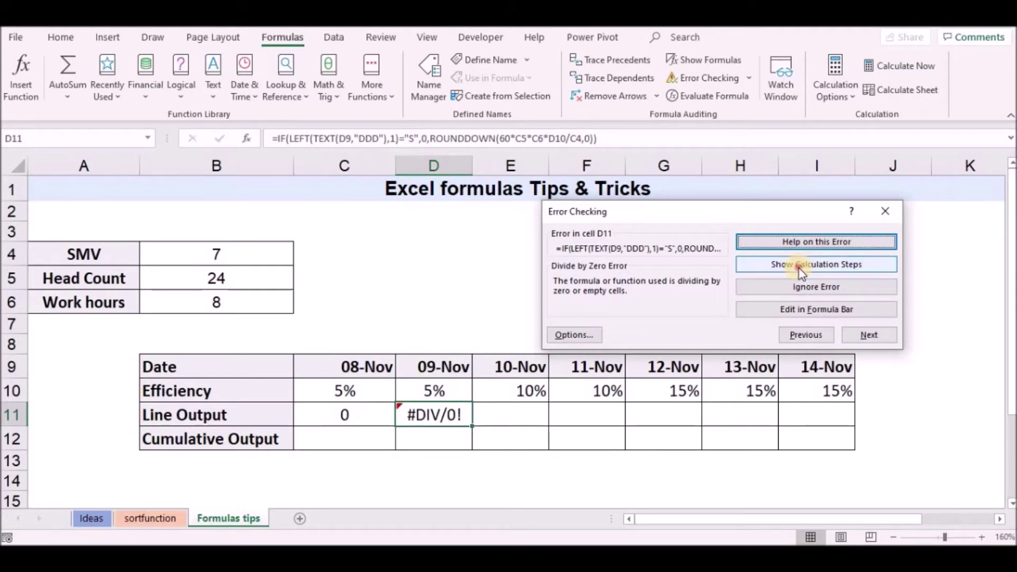
{"action": "left_click", "coordinate": [800, 264]}
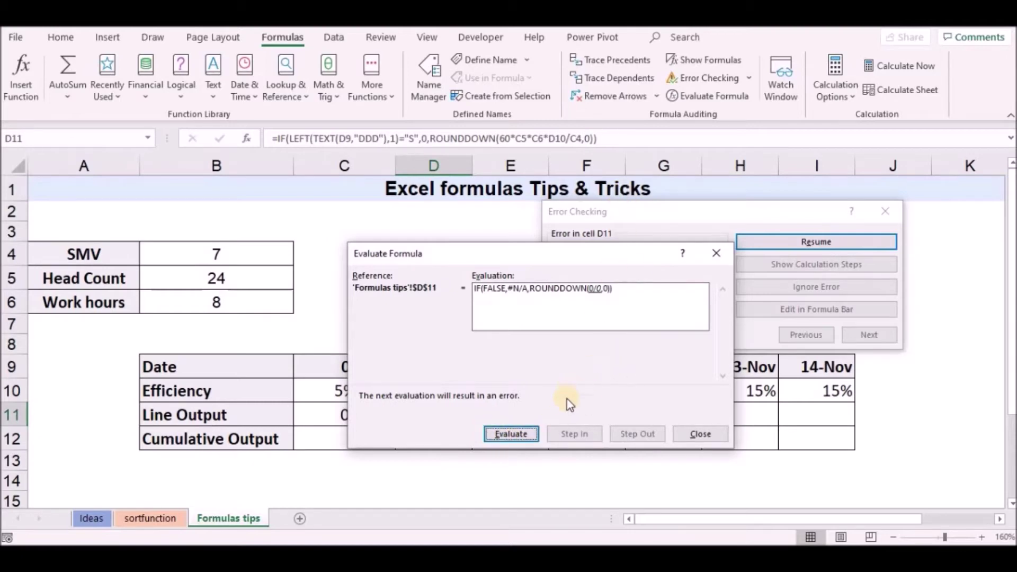
{"action": "left_click", "coordinate": [704, 433]}
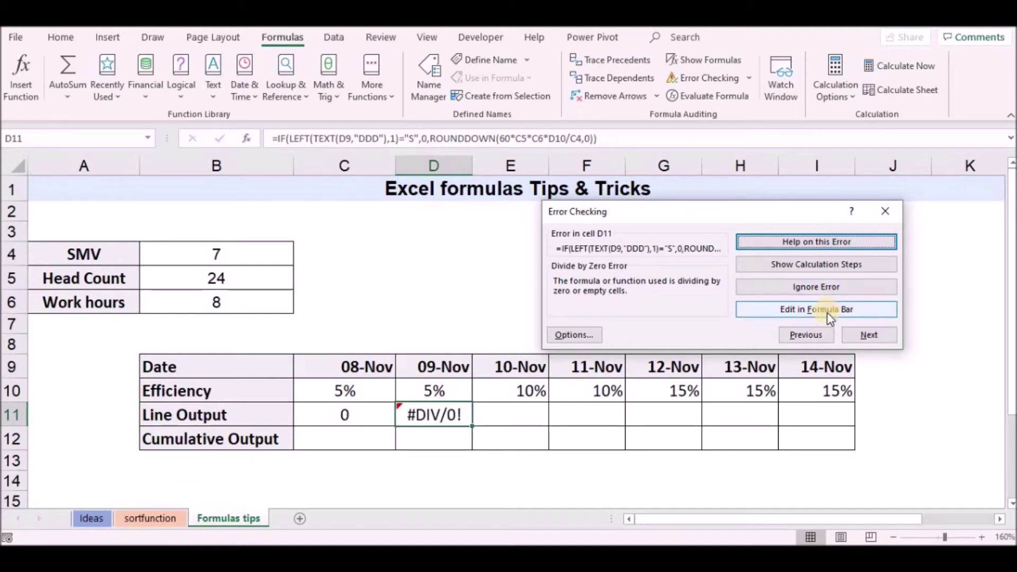
- Dismiss the divide-by-zero explanation, commit the 09-Nov formula, and reselect D11
{"action": "left_click", "coordinate": [827, 312]}
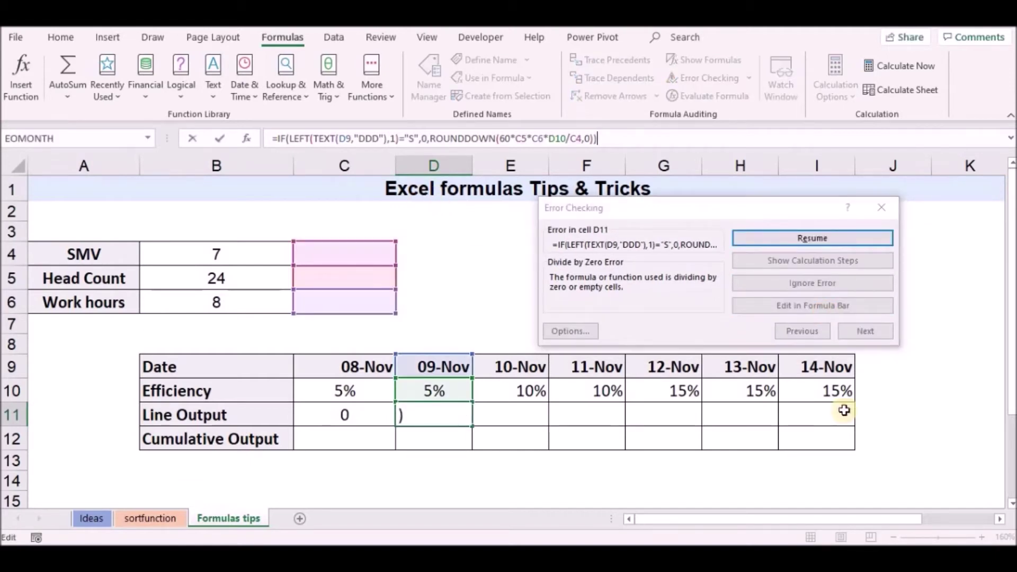
{"action": "left_click", "coordinate": [881, 208]}
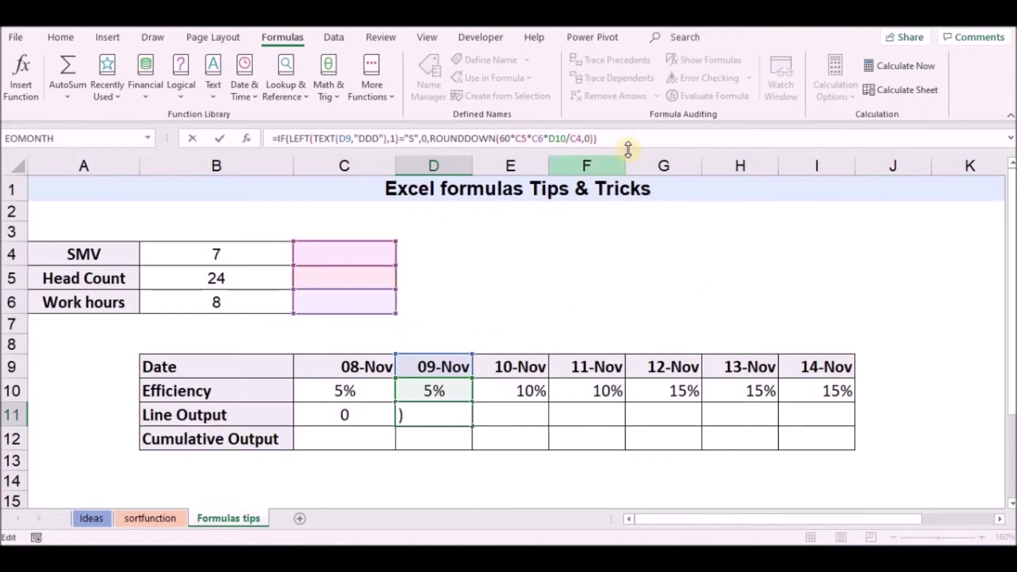
{"action": "left_click", "coordinate": [525, 272]}
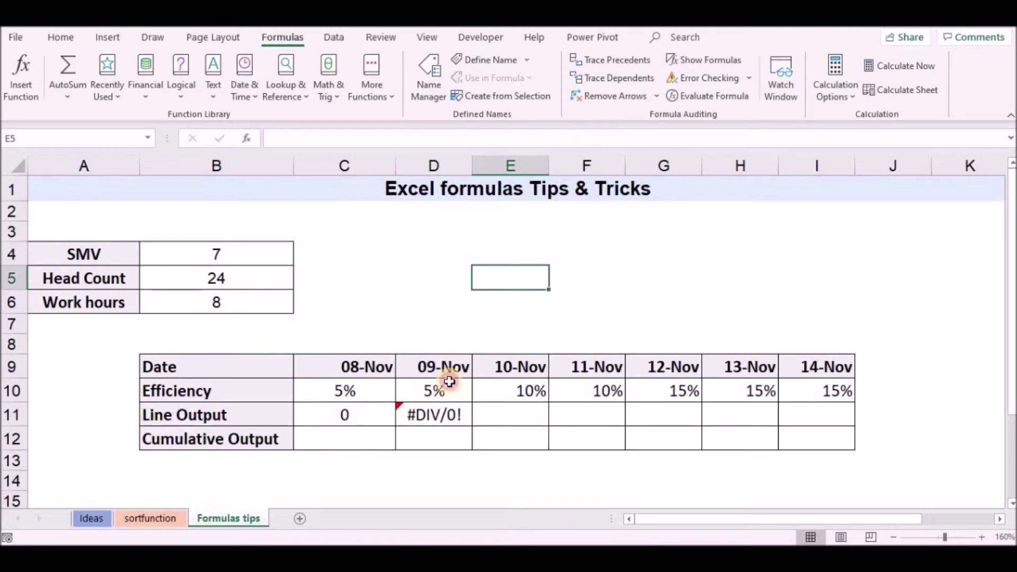
{"action": "left_click", "coordinate": [430, 415]}
- Trace the source of D11's #DIV/0! error, then remove the arrows
{"action": "left_click", "coordinate": [748, 80]}
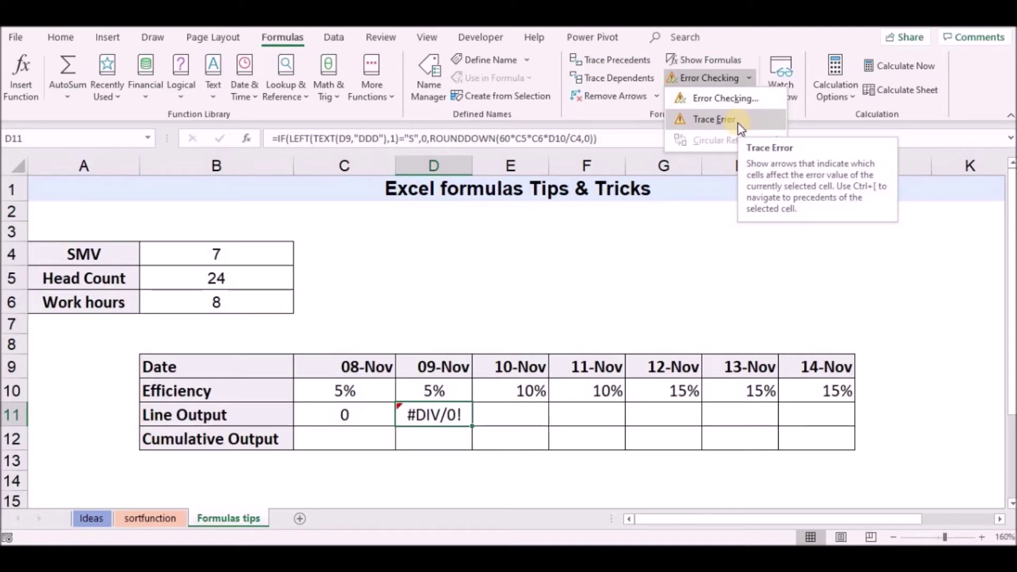
{"action": "left_click", "coordinate": [702, 120]}
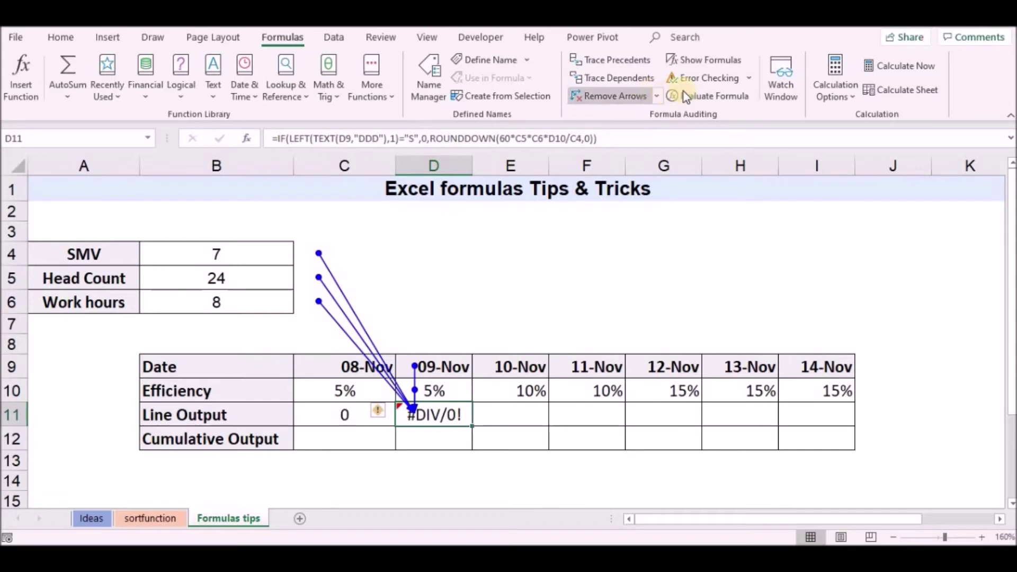
{"action": "left_click", "coordinate": [622, 97]}
- Check C11 for dependents (none found), then trace its SMV, Head Count, Work hours, date and efficiency precedents
{"action": "left_click", "coordinate": [345, 416]}
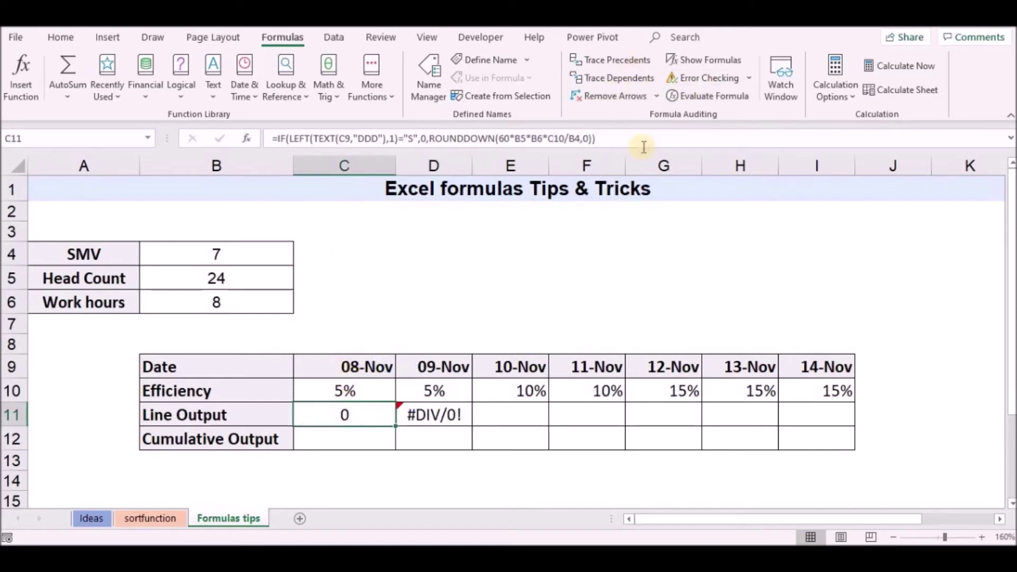
{"action": "left_click", "coordinate": [619, 78]}
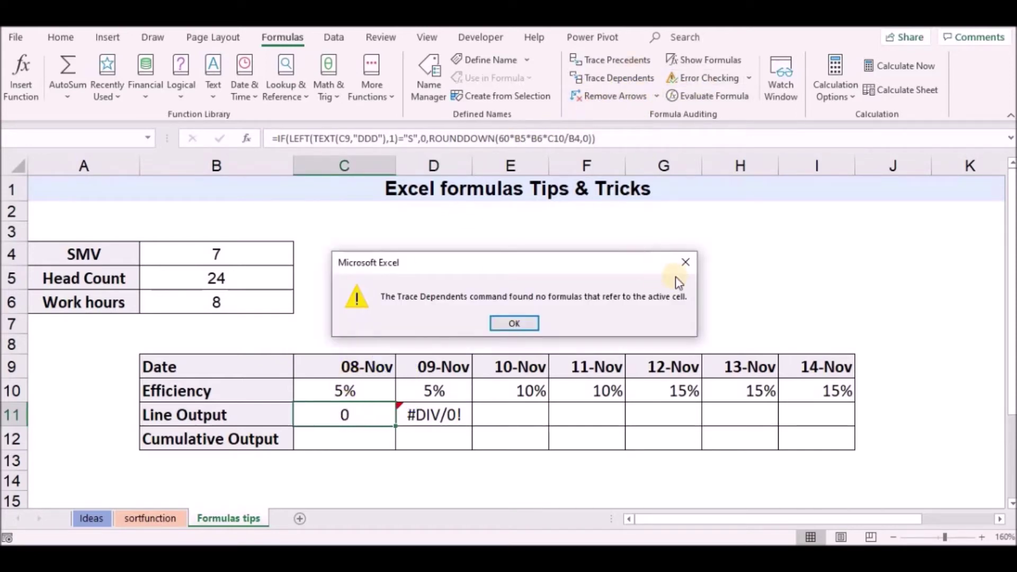
{"action": "left_click", "coordinate": [682, 262]}
{"action": "left_click", "coordinate": [363, 412]}
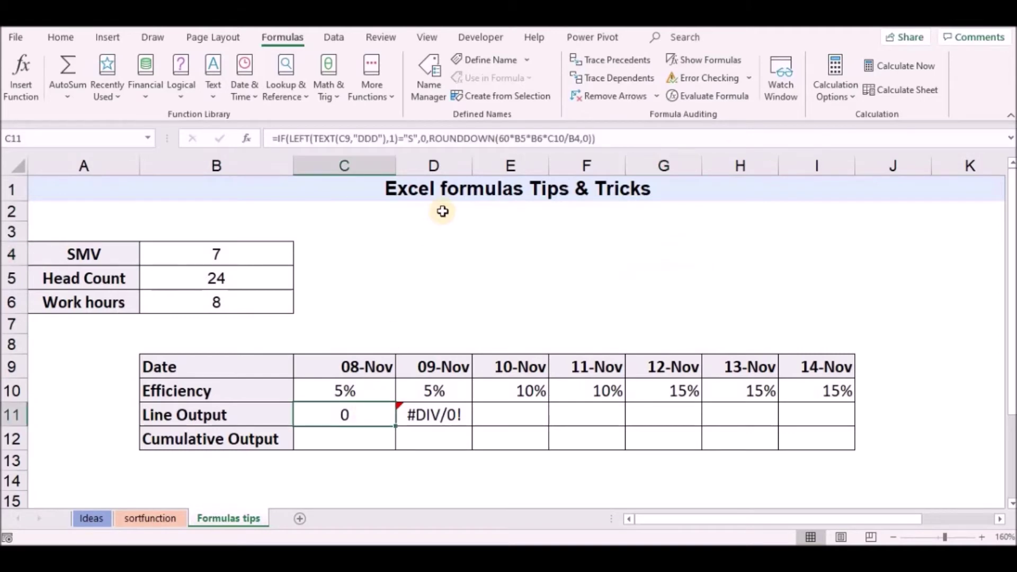
{"action": "left_click", "coordinate": [613, 70]}
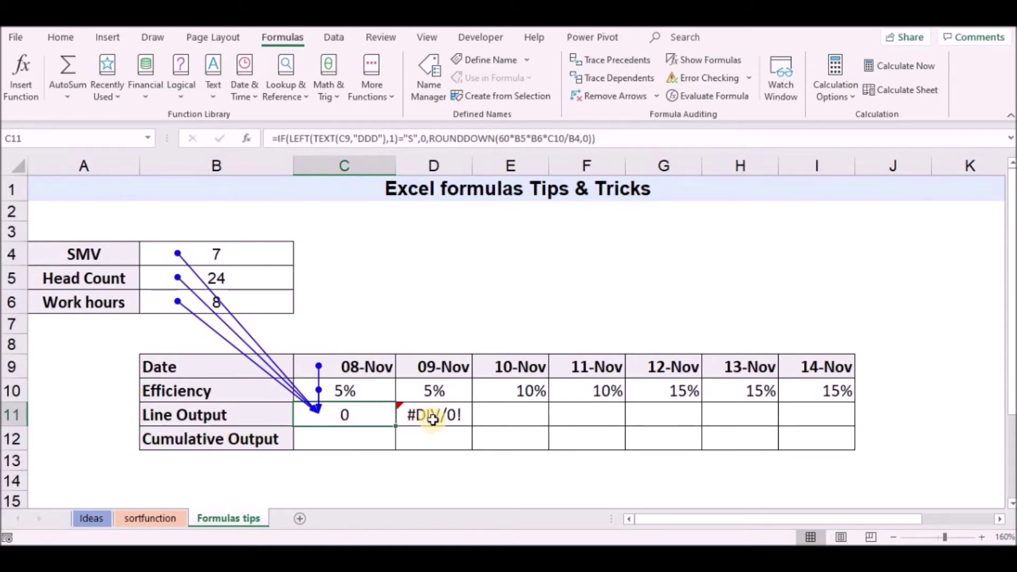
- Trace D11's precedents for comparison, then clear all arrows and reselect C11
{"action": "left_click", "coordinate": [609, 96]}
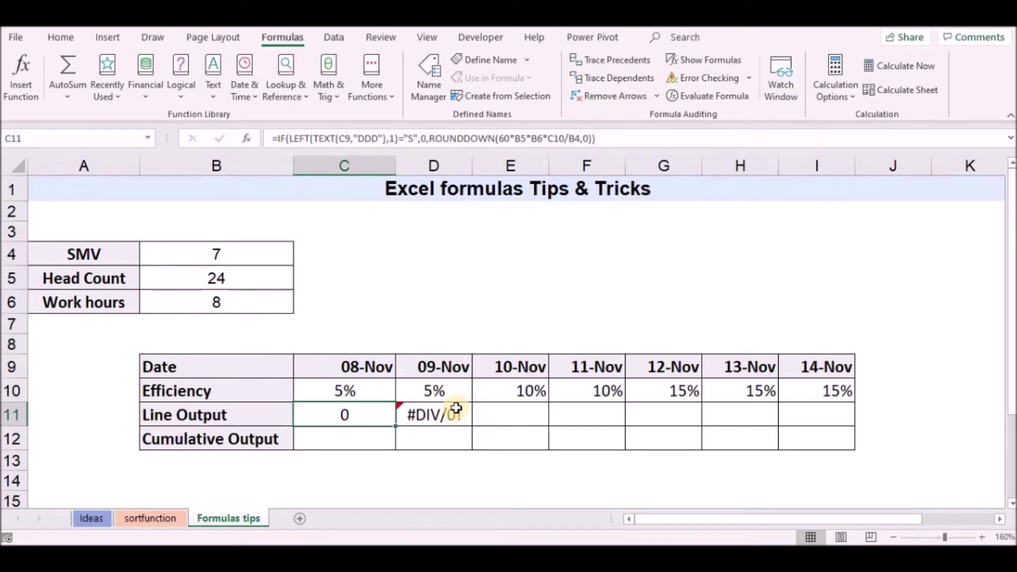
{"action": "left_click", "coordinate": [450, 414]}
{"action": "left_click", "coordinate": [602, 64]}
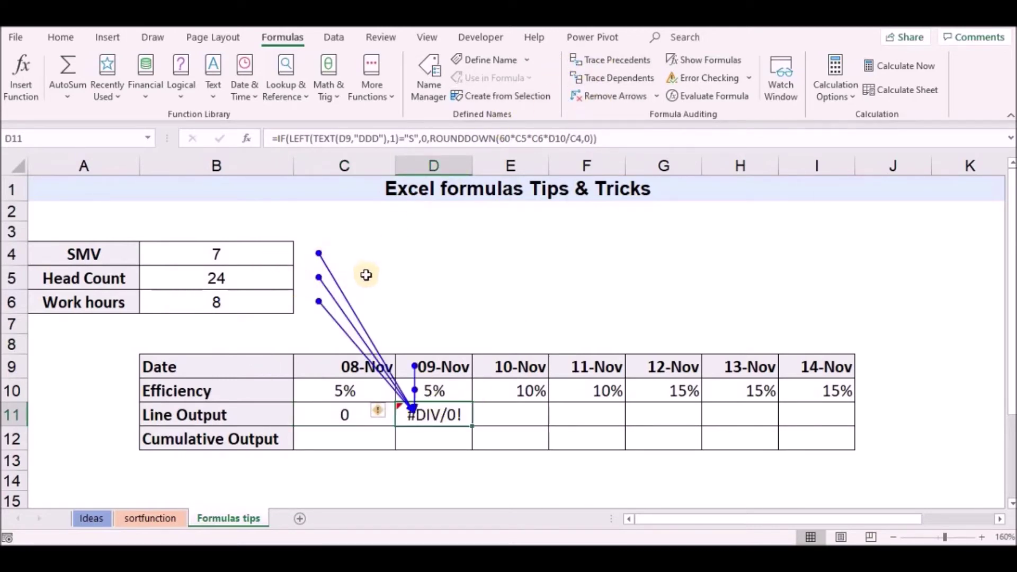
{"action": "left_click", "coordinate": [634, 98]}
{"action": "left_click", "coordinate": [339, 415]}
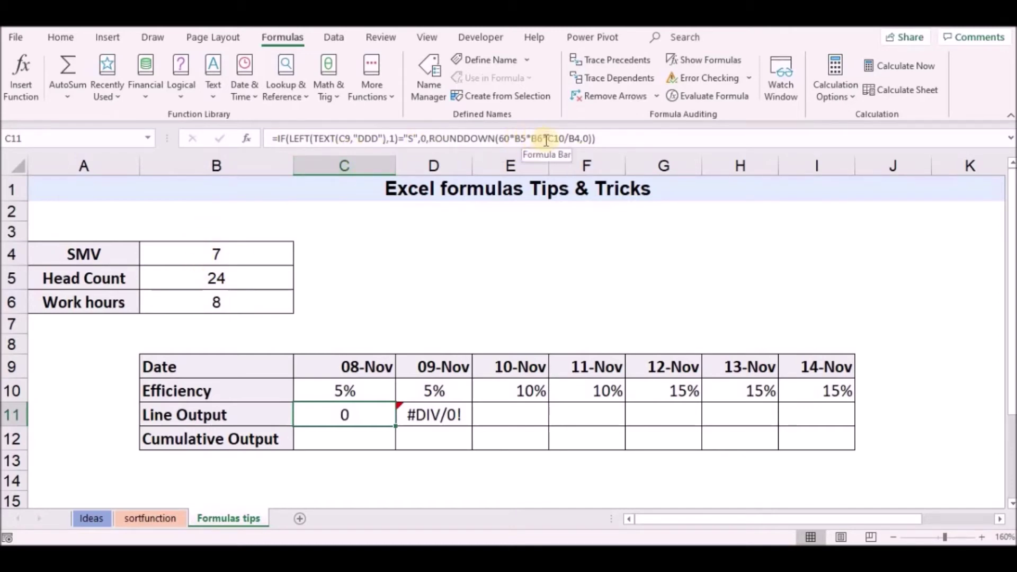
- Make the B5, B6 and B4 references in C11's formula absolute with F4
{"action": "left_click", "coordinate": [524, 137]}
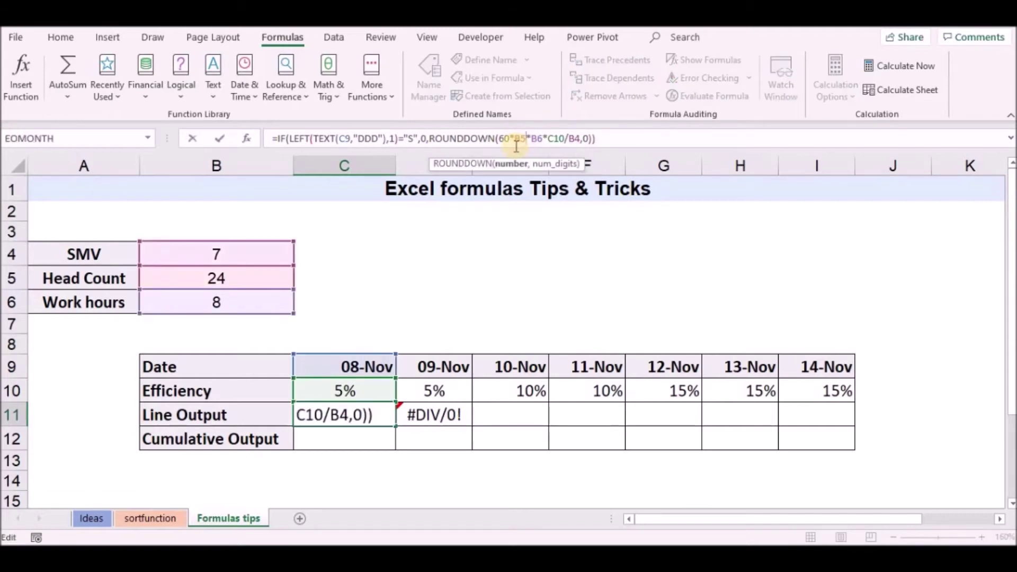
{"action": "key", "text": "F4"}
{"action": "double_click", "coordinate": [553, 138]}
{"action": "key", "text": "F4"}
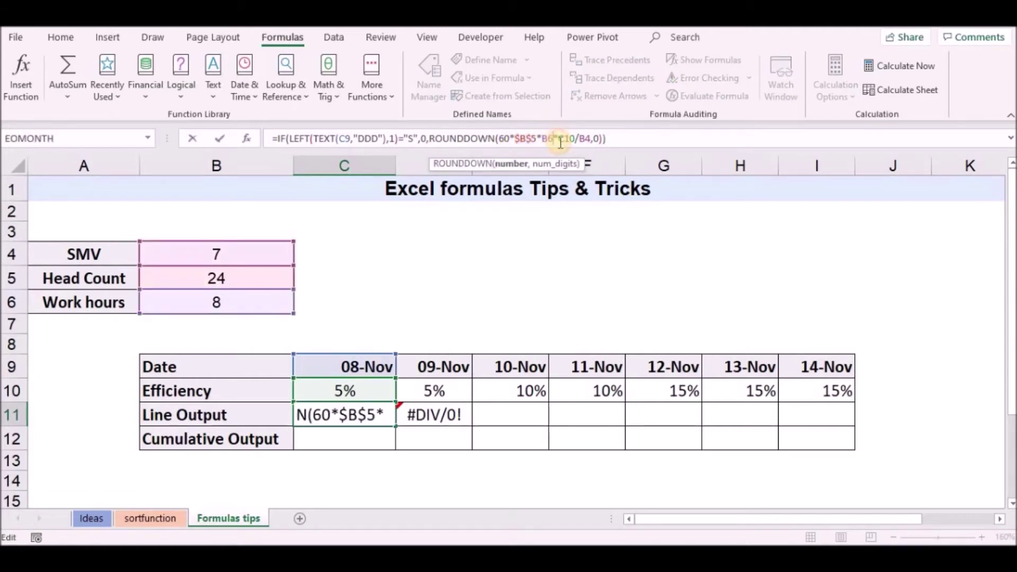
{"action": "left_click", "coordinate": [604, 143]}
{"action": "key", "text": "F4"}
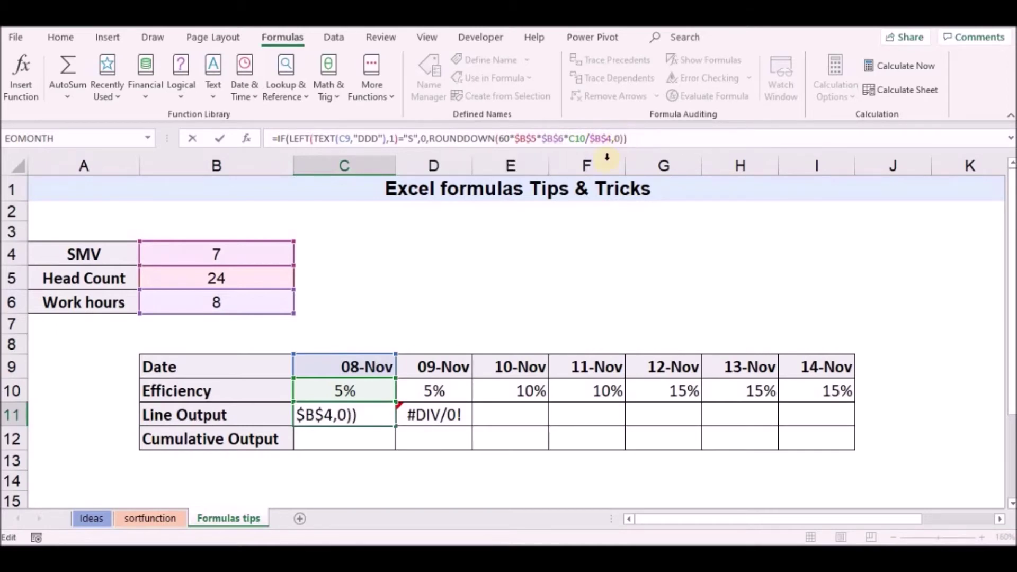
{"action": "key", "text": "Return"}
- Fill the corrected Line Output formula into D11, which now shows 82
{"action": "left_click", "coordinate": [376, 419]}
{"action": "mouse_move", "coordinate": [396, 426]}
{"action": "left_mouse_down"}
{"action": "mouse_move", "coordinate": [438, 431]}
{"action": "mouse_move", "coordinate": [438, 446]}
{"action": "left_mouse_up"}
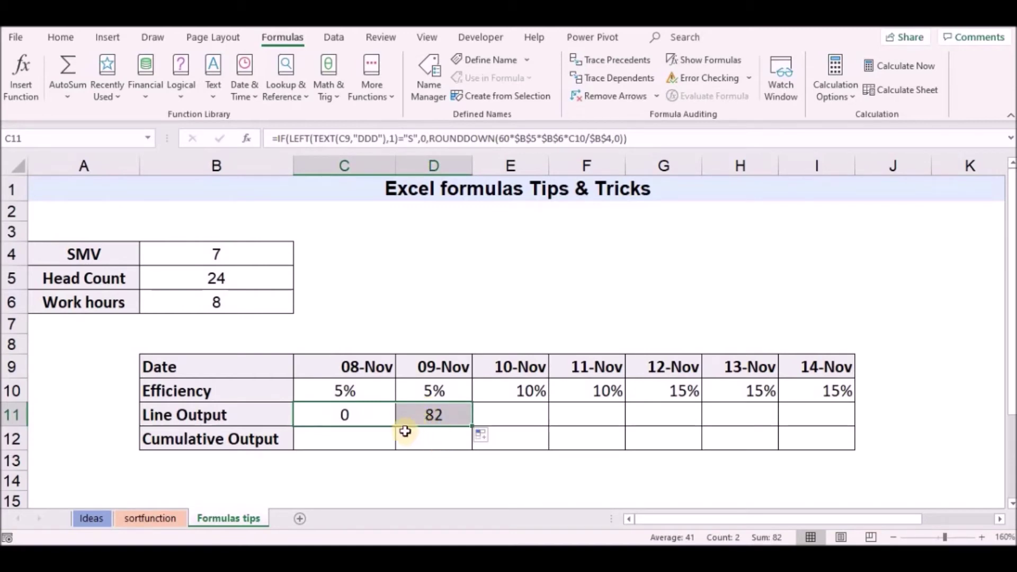
{"action": "left_click", "coordinate": [424, 415]}
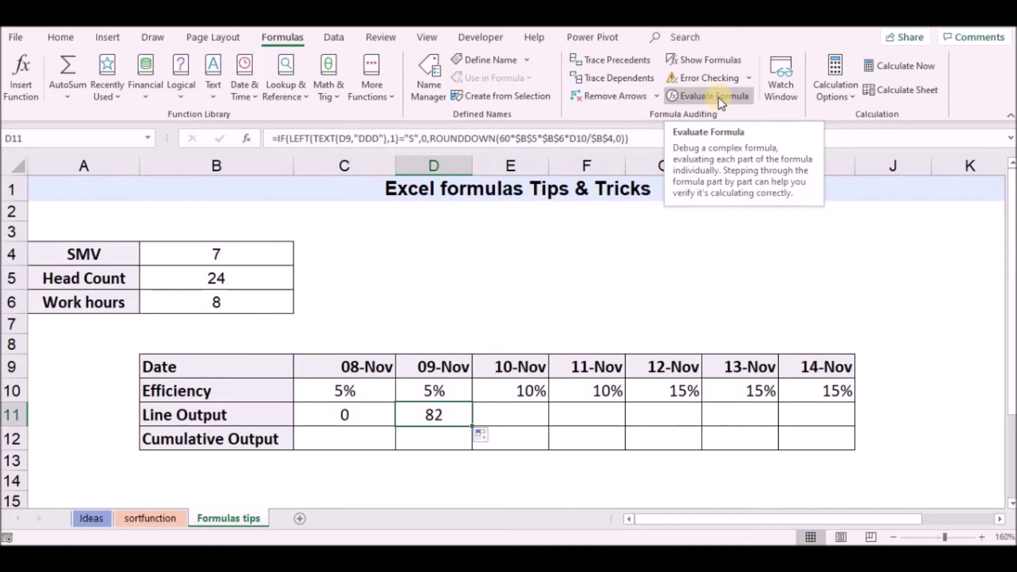
- Open Evaluate Formula on D11 and step into and out of the D9 date reference
{"action": "left_click", "coordinate": [682, 97]}
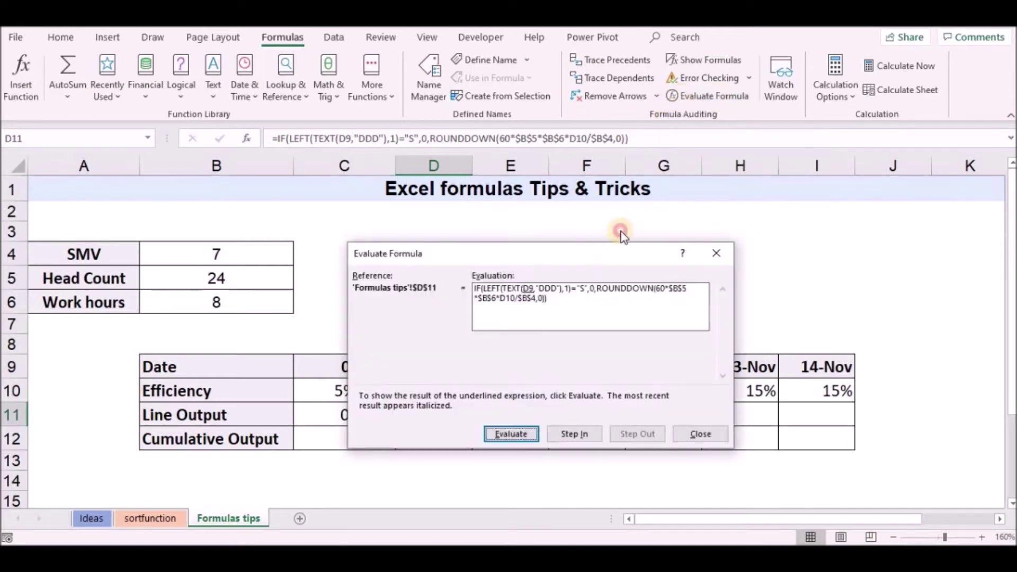
{"action": "left_click_drag", "start_coordinate": [593, 248], "coordinate": [701, 200]}
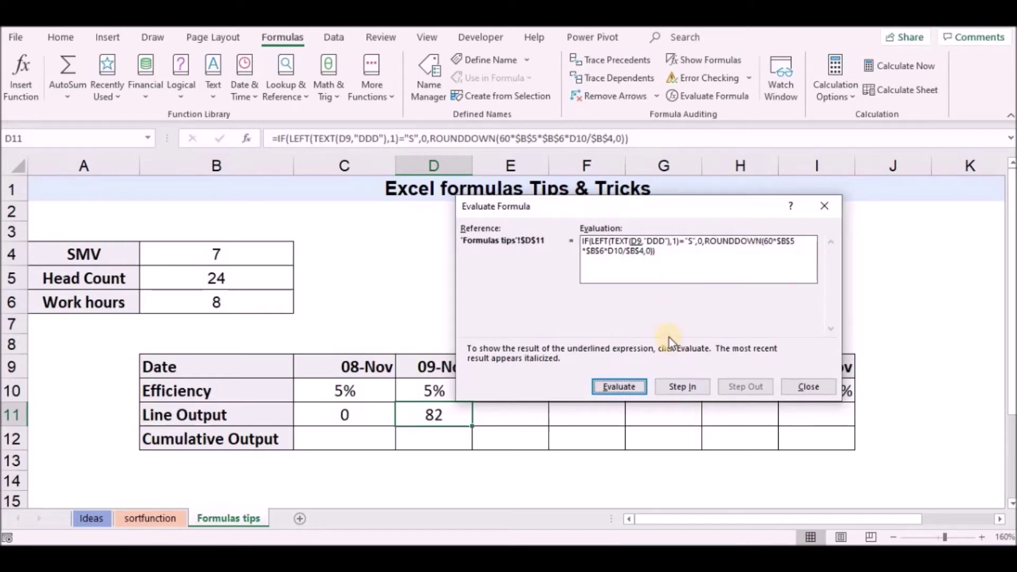
{"action": "left_click", "coordinate": [684, 389]}
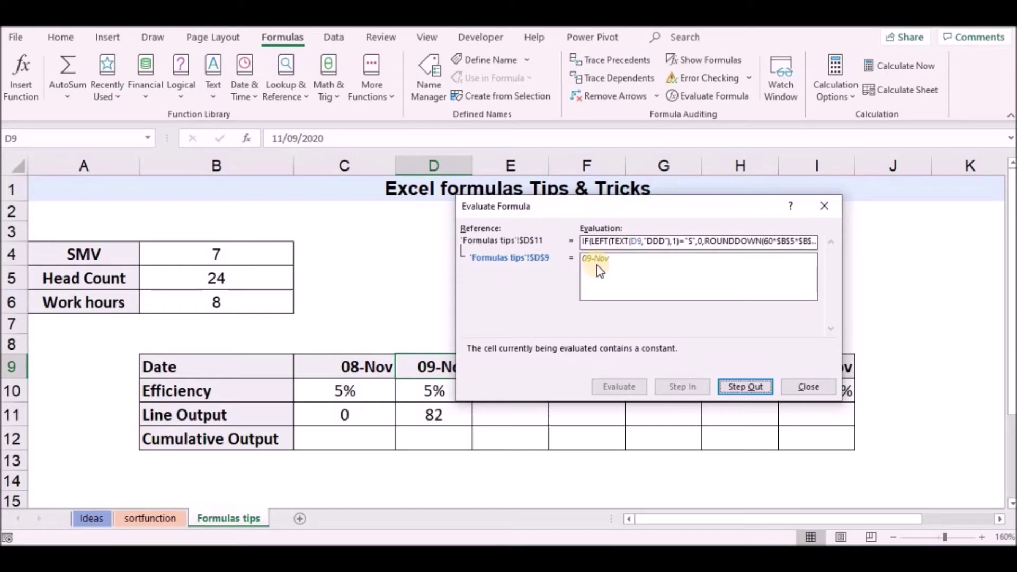
{"action": "left_click", "coordinate": [733, 391]}
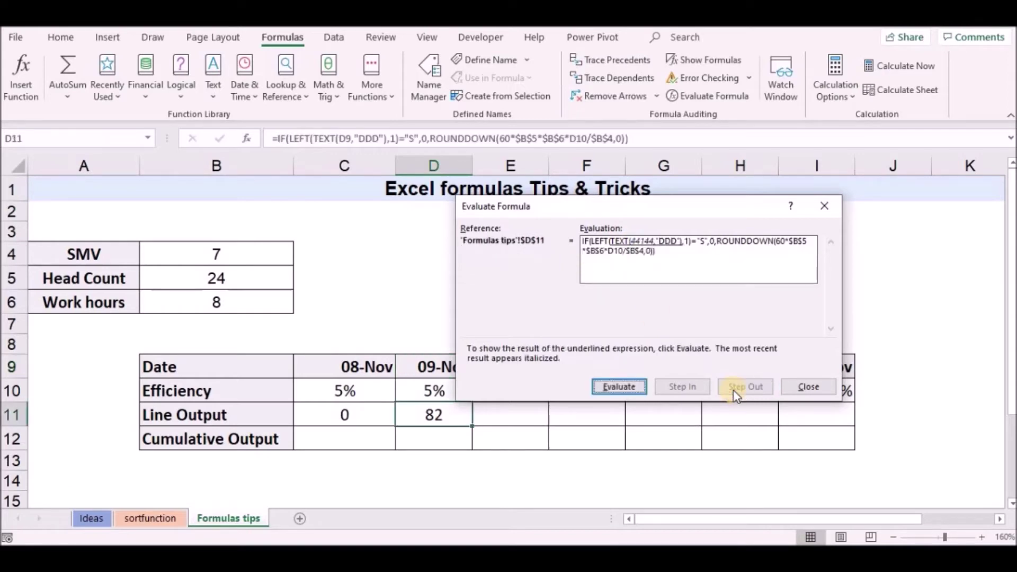
- Evaluate the weekday check through "Mon" and "M" to FALSE
{"action": "left_click", "coordinate": [638, 393]}
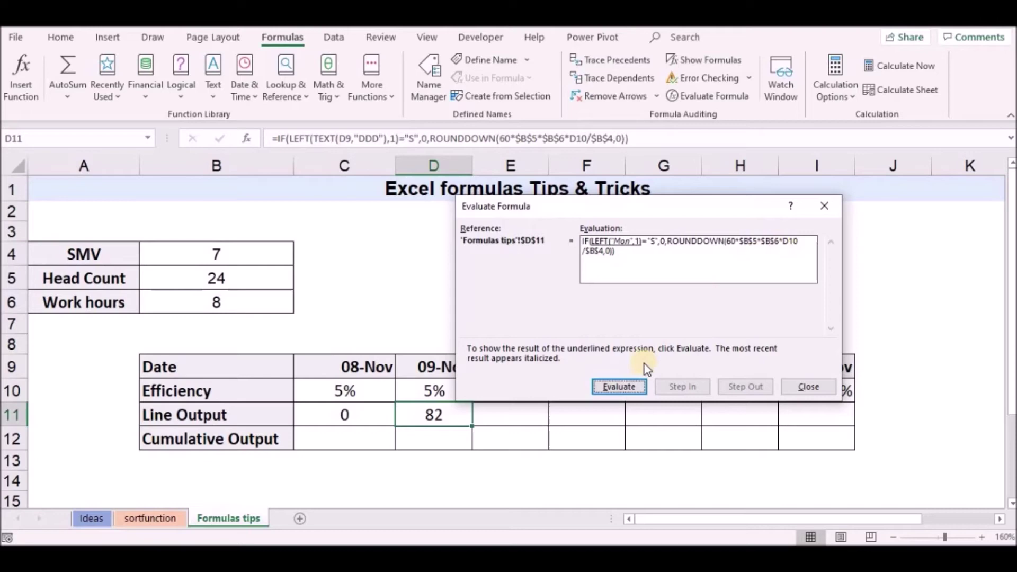
{"action": "left_click", "coordinate": [619, 386]}
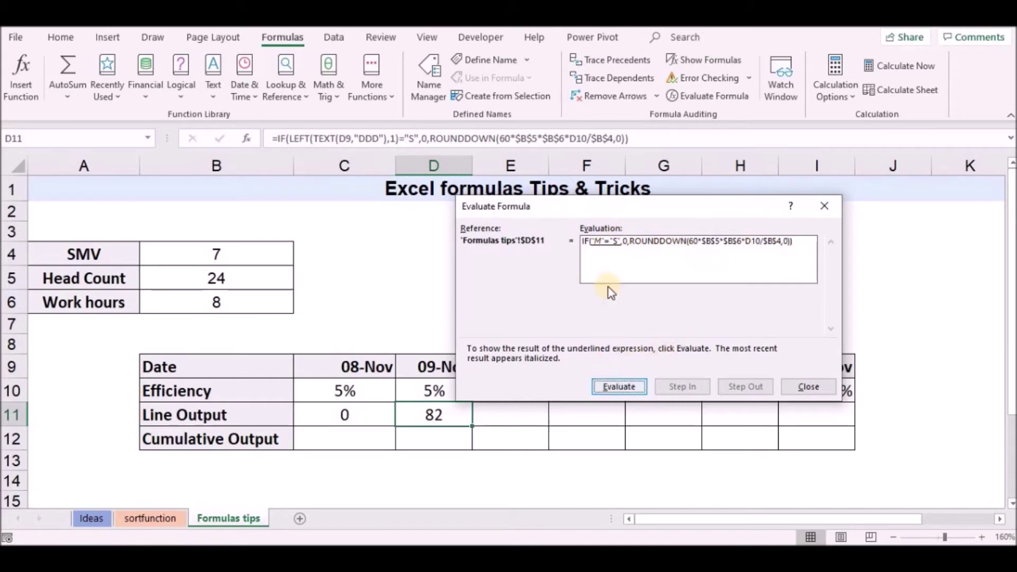
{"action": "left_click", "coordinate": [616, 387]}
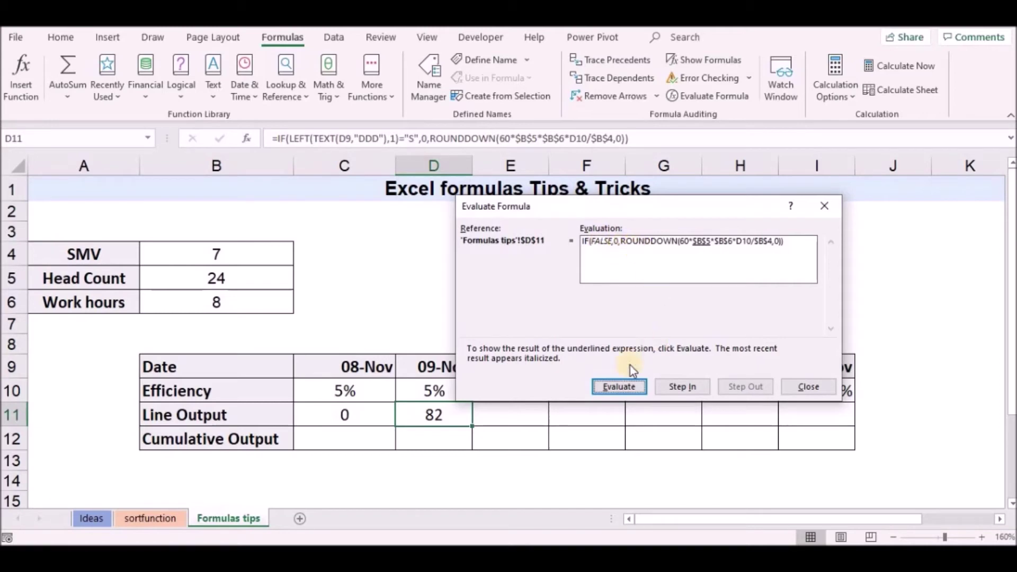
- Evaluate 60*24 to 1440, times 8 hours, times 0.05 efficiency to 576
{"action": "left_click", "coordinate": [614, 387]}
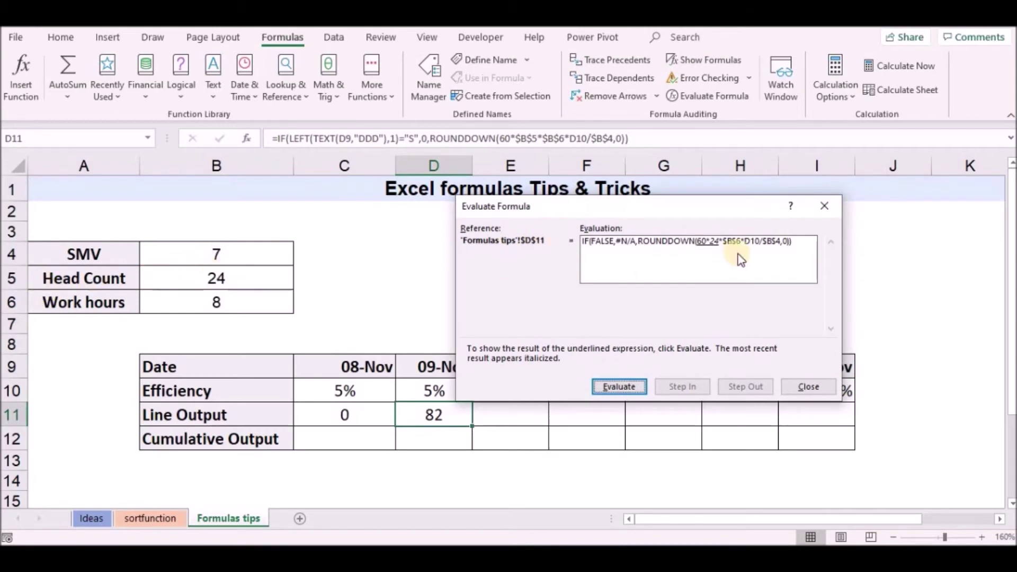
{"action": "left_click", "coordinate": [624, 386]}
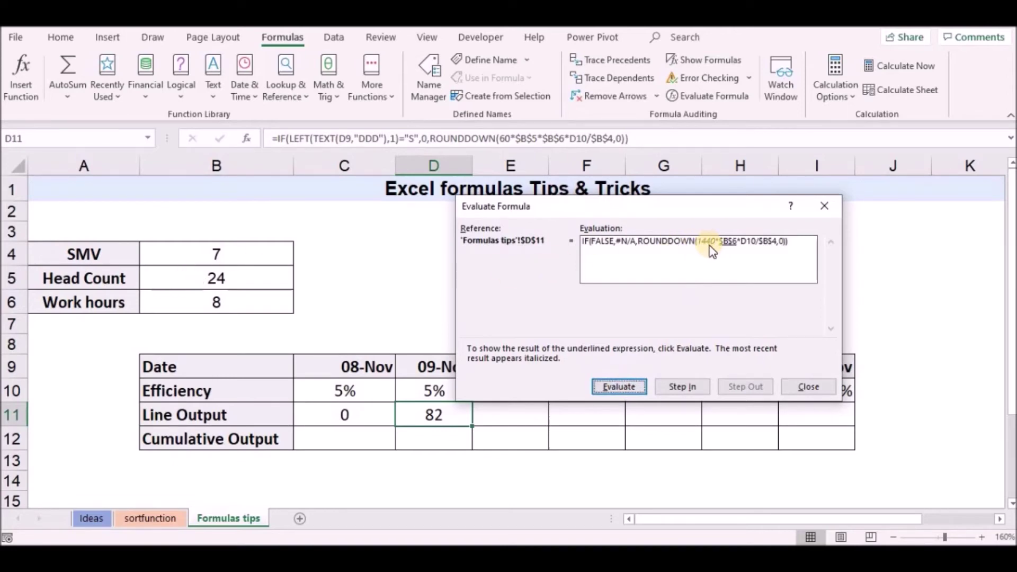
{"action": "left_click", "coordinate": [616, 386]}
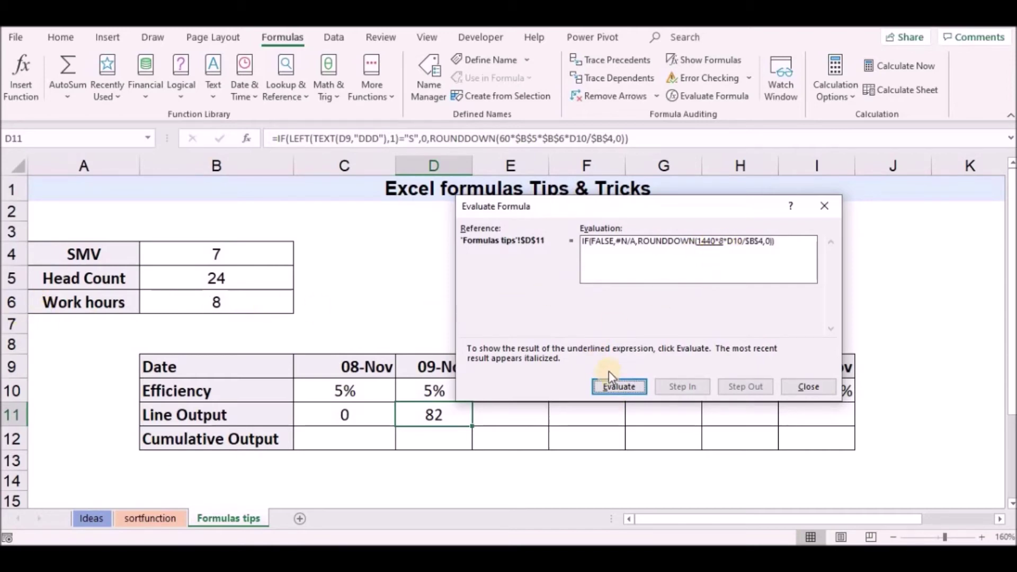
{"action": "left_click", "coordinate": [624, 388]}
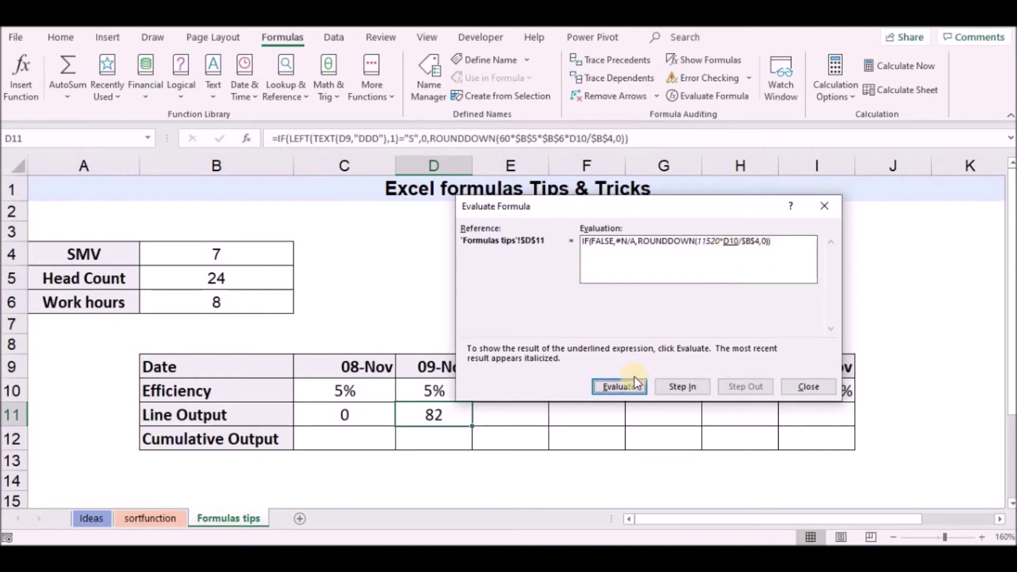
{"action": "left_click", "coordinate": [623, 386]}
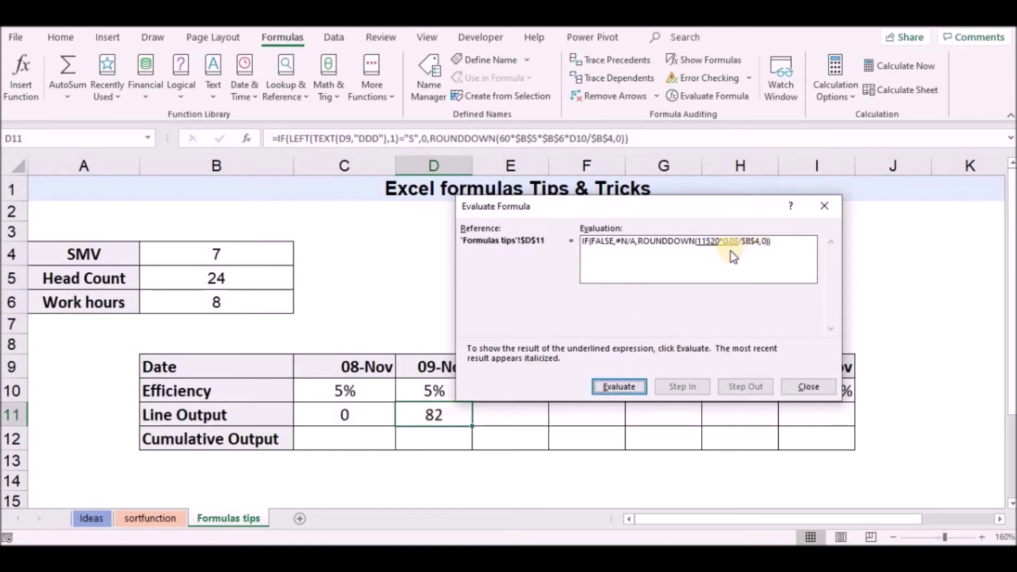
{"action": "left_click", "coordinate": [614, 388]}
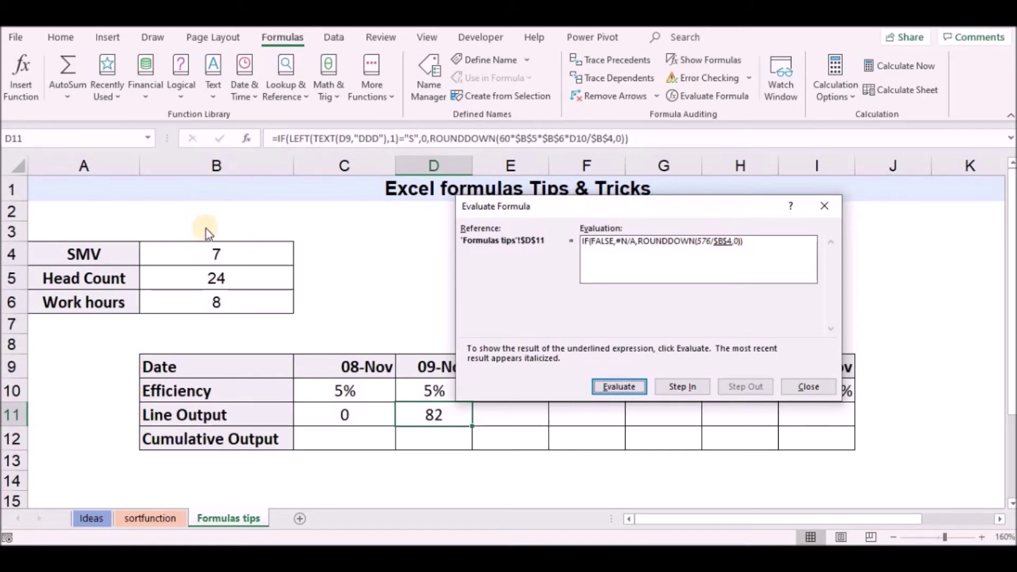
- Divide 576 by SMV 7, round down to 82, and close the evaluation
{"action": "left_click", "coordinate": [639, 380]}
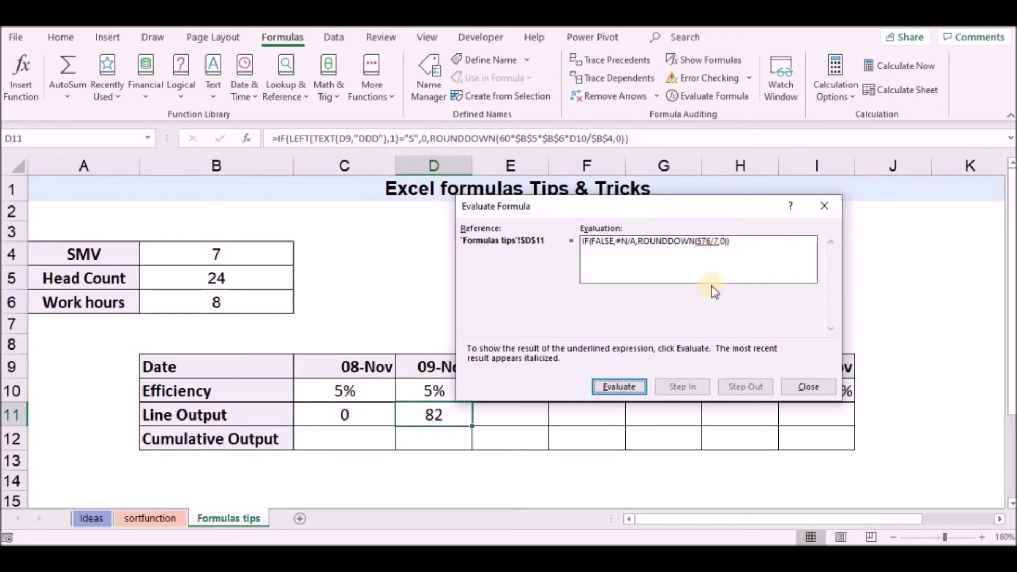
{"action": "left_click", "coordinate": [621, 388]}
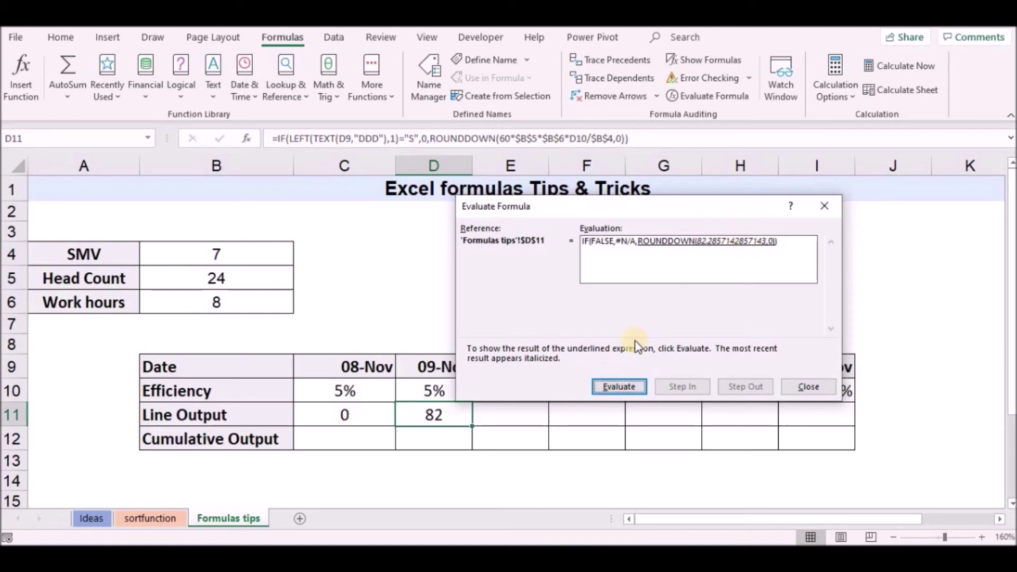
{"action": "left_click", "coordinate": [625, 388]}
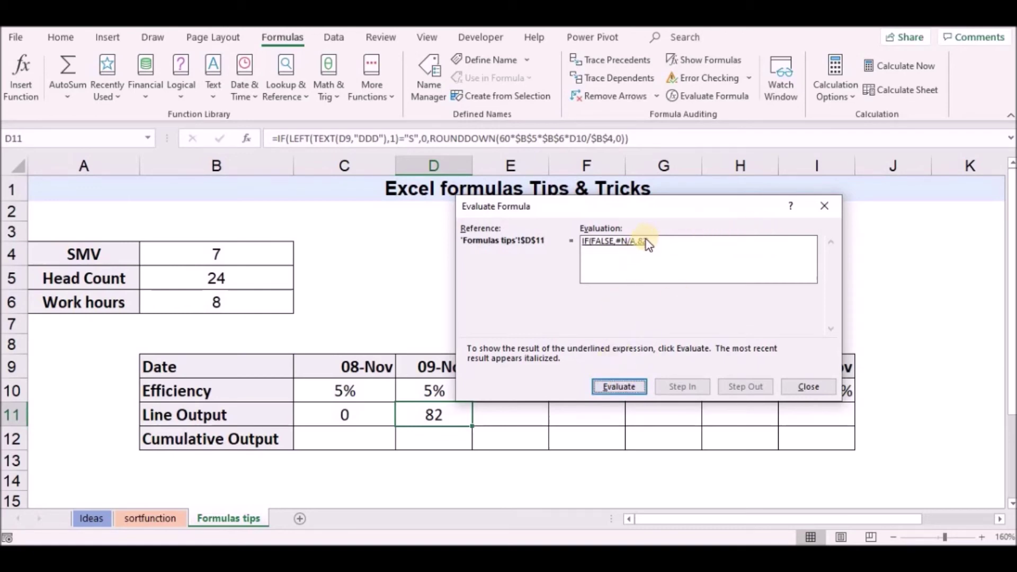
{"action": "left_click", "coordinate": [613, 389]}
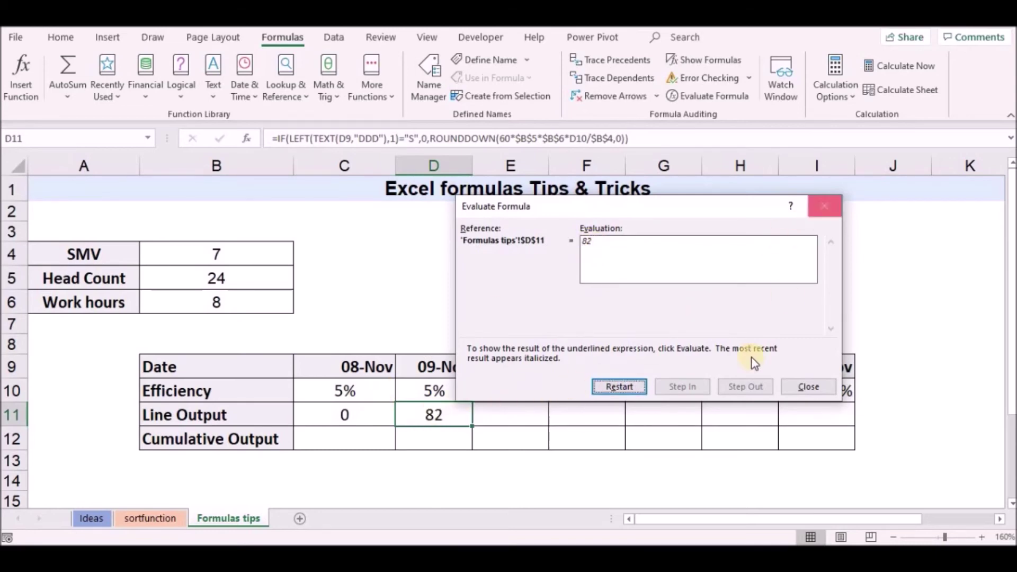
{"action": "left_click", "coordinate": [824, 208]}
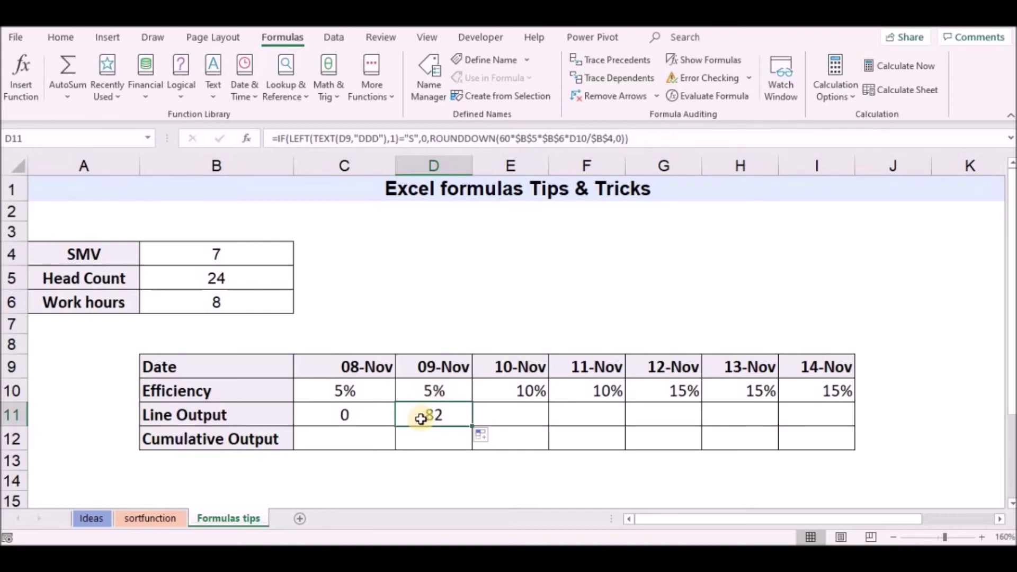
- Add a Watch Window watch on cell C11, the 08-Nov Line Output
{"action": "left_click", "coordinate": [371, 415]}
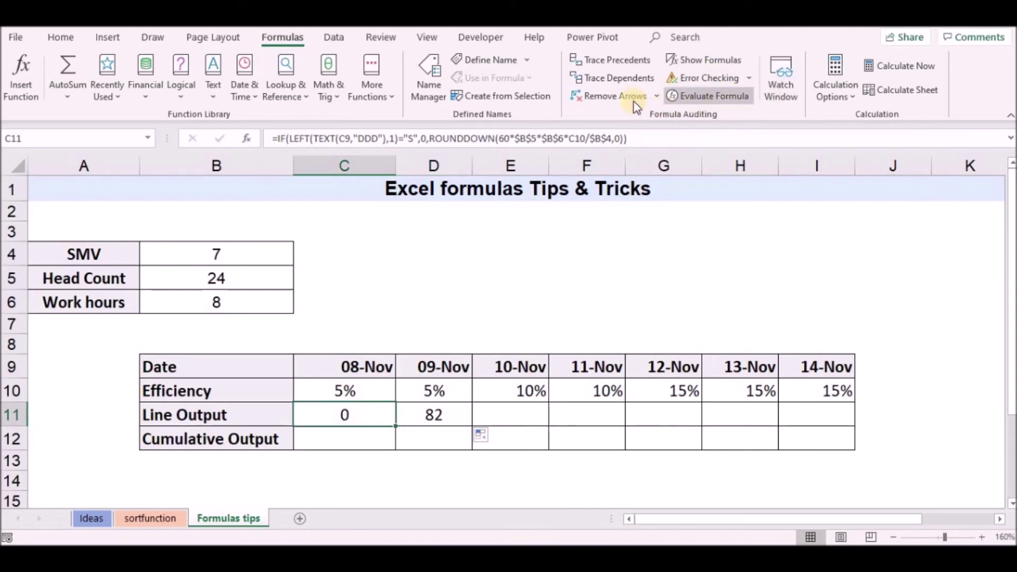
{"action": "left_click", "coordinate": [776, 95]}
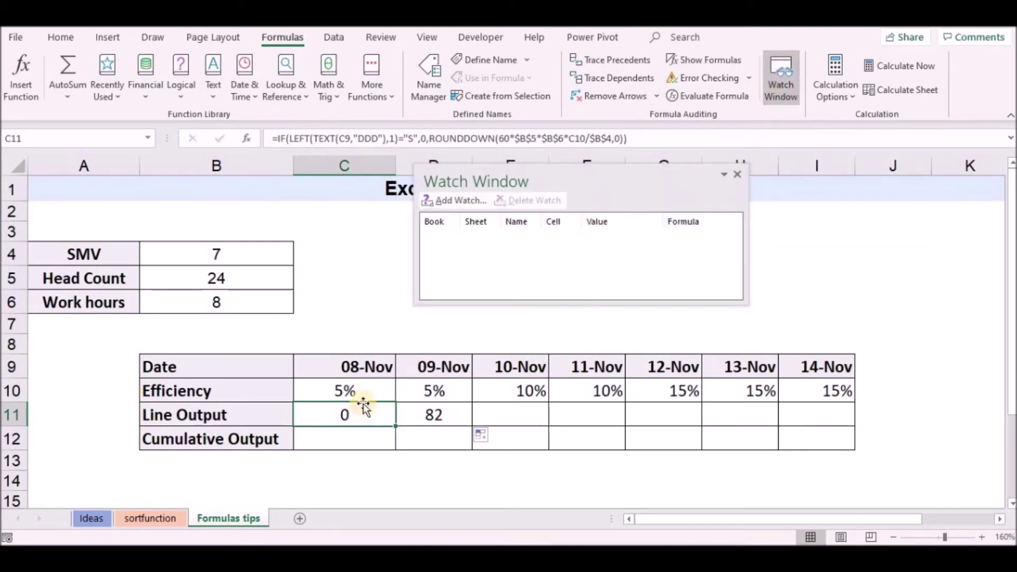
{"action": "left_click", "coordinate": [458, 205]}
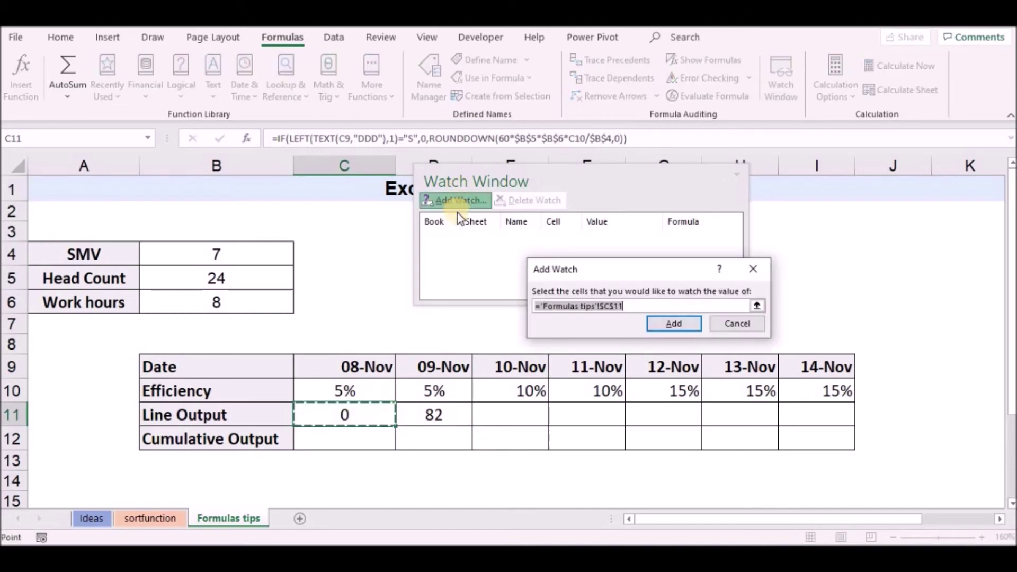
{"action": "left_click", "coordinate": [667, 324]}
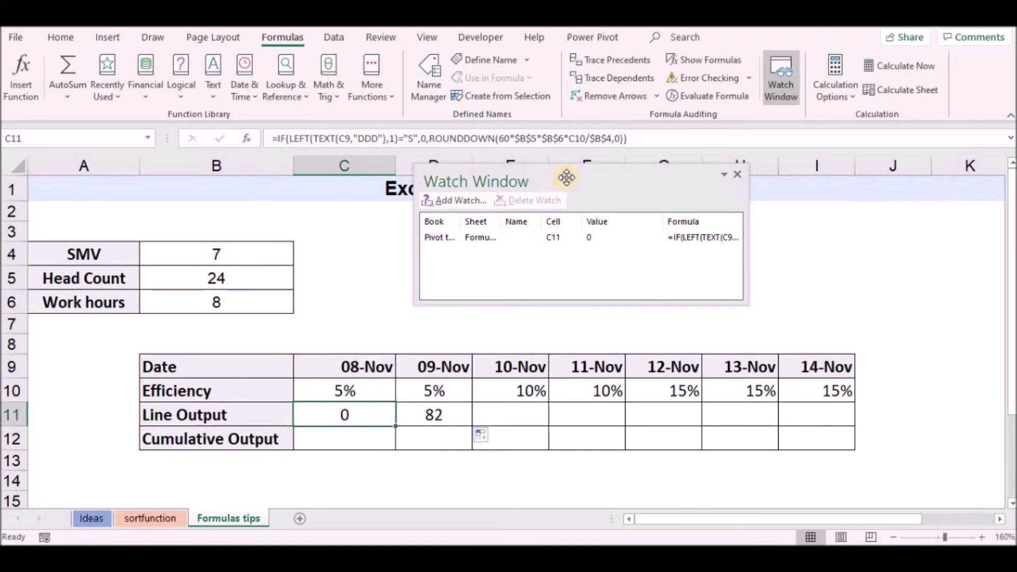
{"action": "left_click_drag", "start_coordinate": [551, 179], "coordinate": [751, 192]}
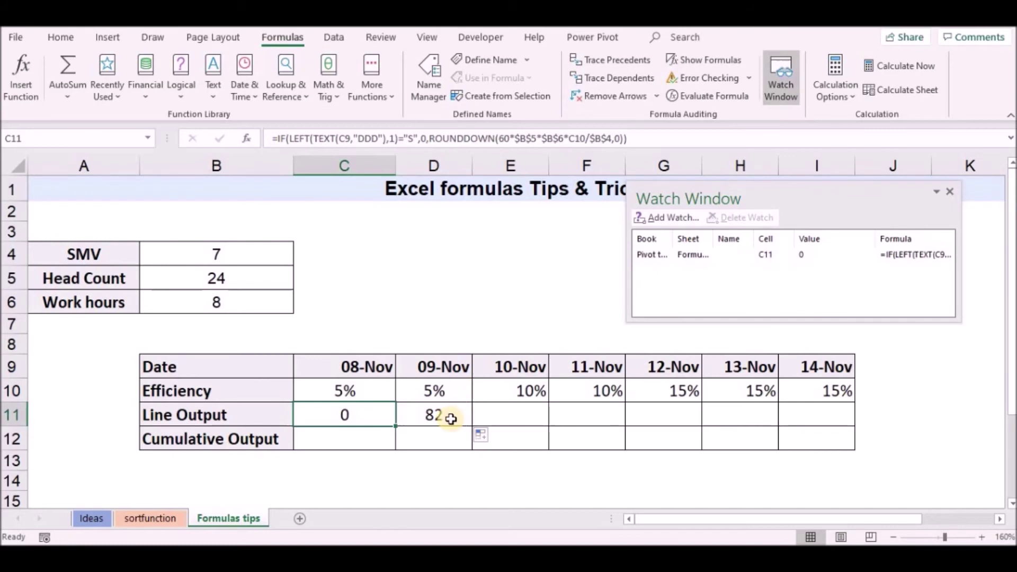
- Set the SMV in B4 to 45 and the first date in C9 to 06-Nov
{"action": "left_click", "coordinate": [215, 258]}
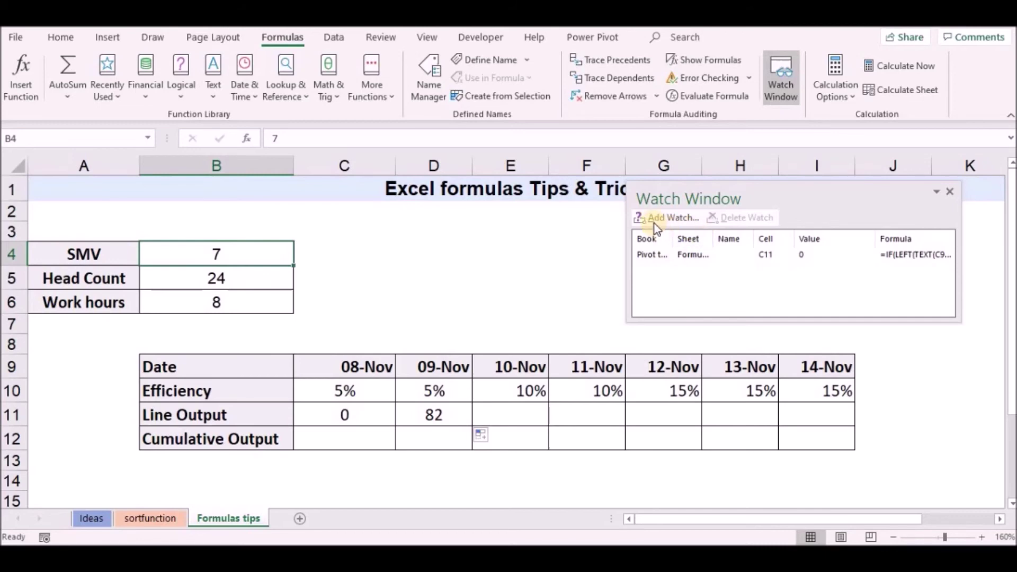
{"action": "type", "text": "45"}
{"action": "key", "text": "Return"}
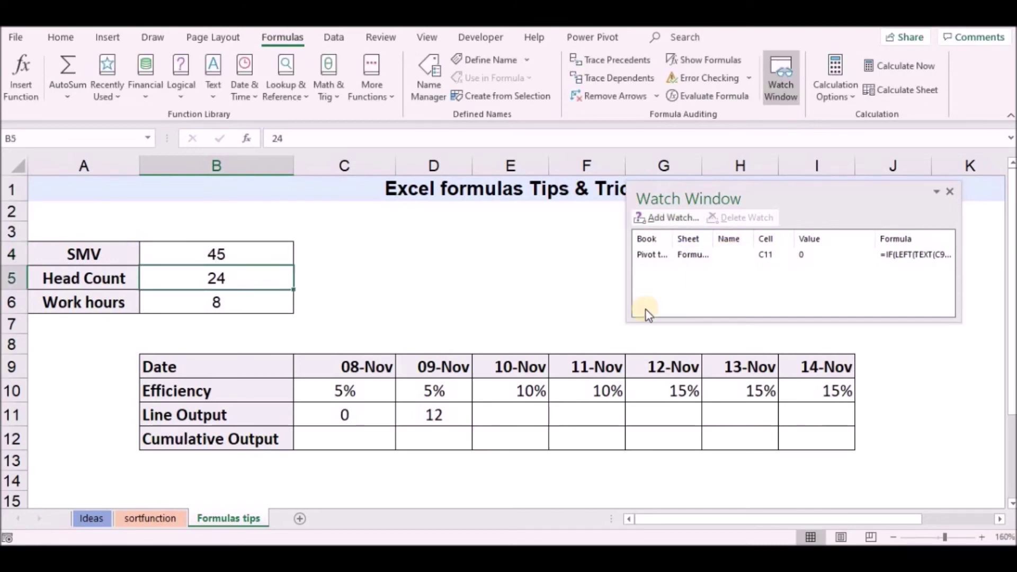
{"action": "left_click", "coordinate": [364, 365]}
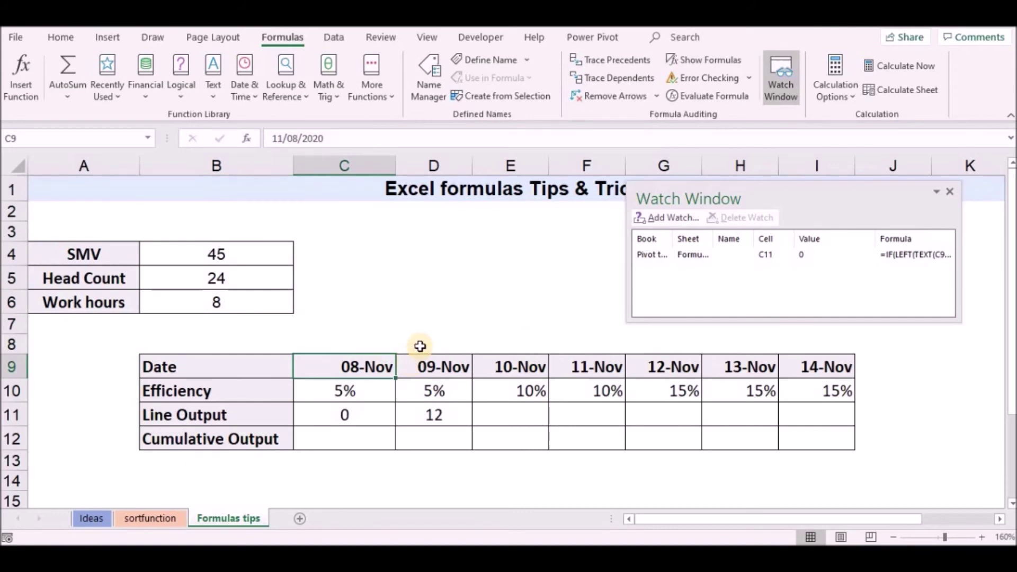
{"action": "type", "text": "11/"}
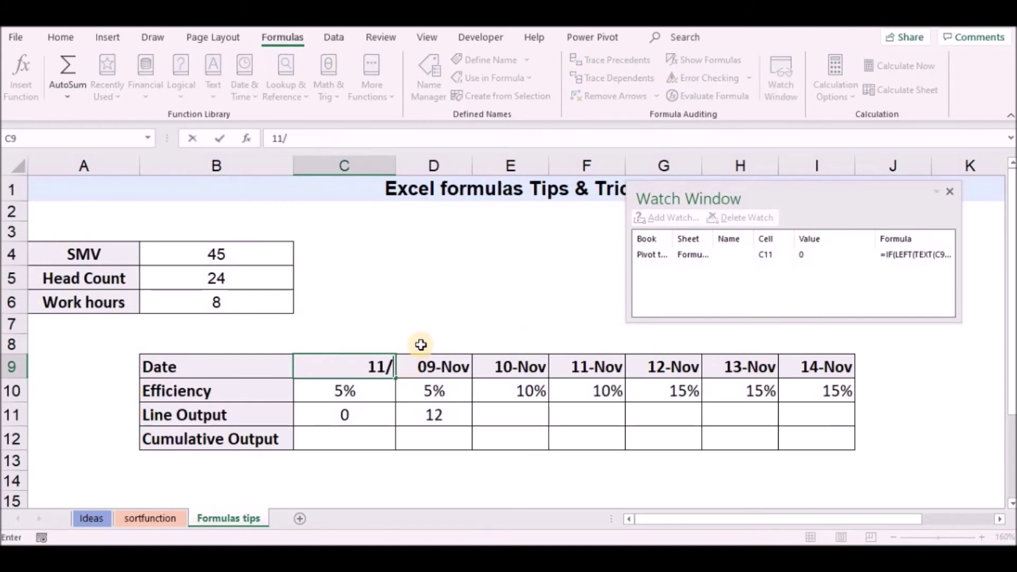
{"action": "type", "text": "7"}
{"action": "key", "text": "Return"}
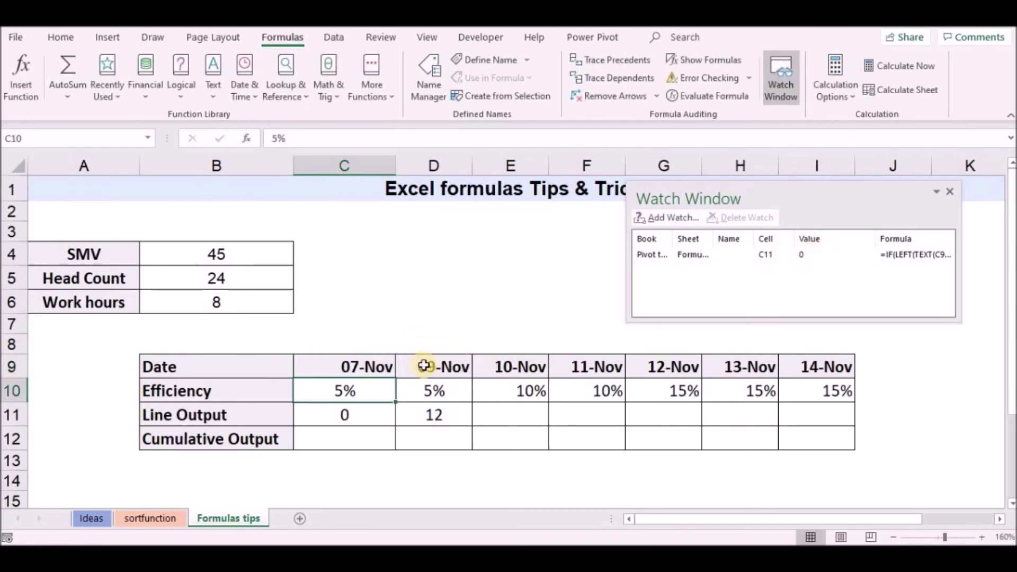
{"action": "left_click", "coordinate": [379, 365]}
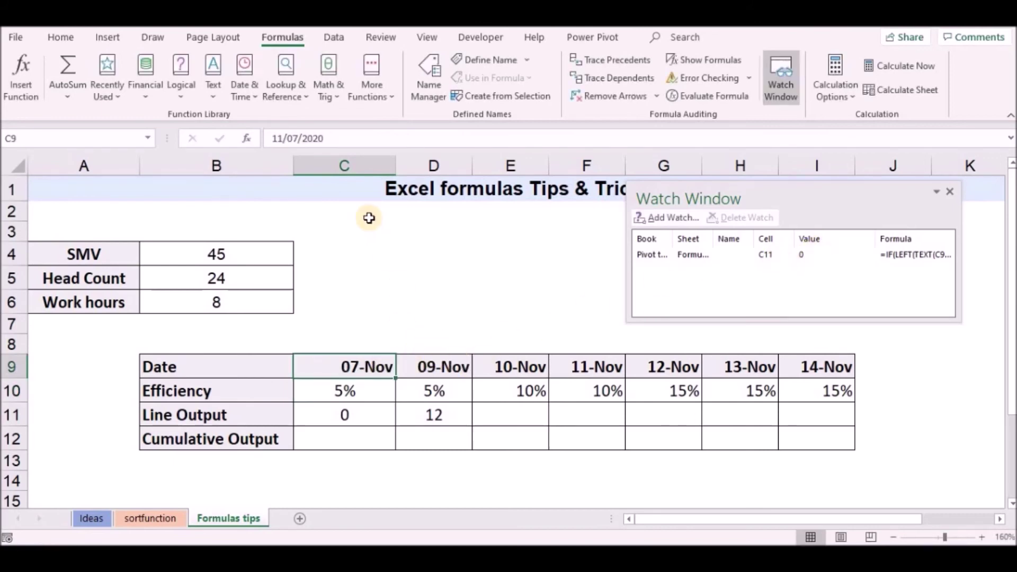
{"action": "type", "text": "11/6"}
{"action": "key", "text": "Return"}
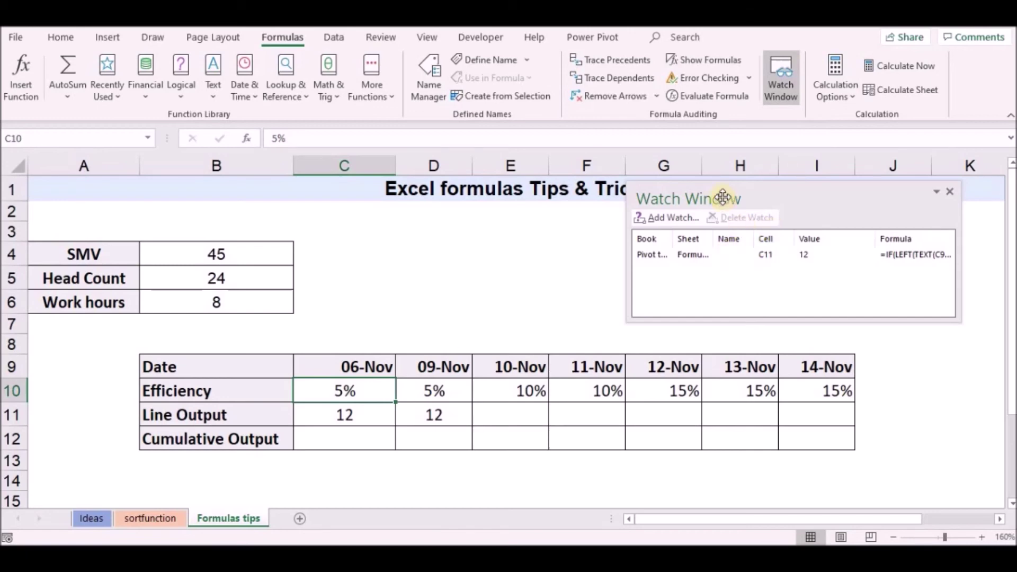
- Reposition the Watch Window beside the table, then close it
{"action": "left_click_drag", "start_coordinate": [707, 197], "coordinate": [614, 216]}
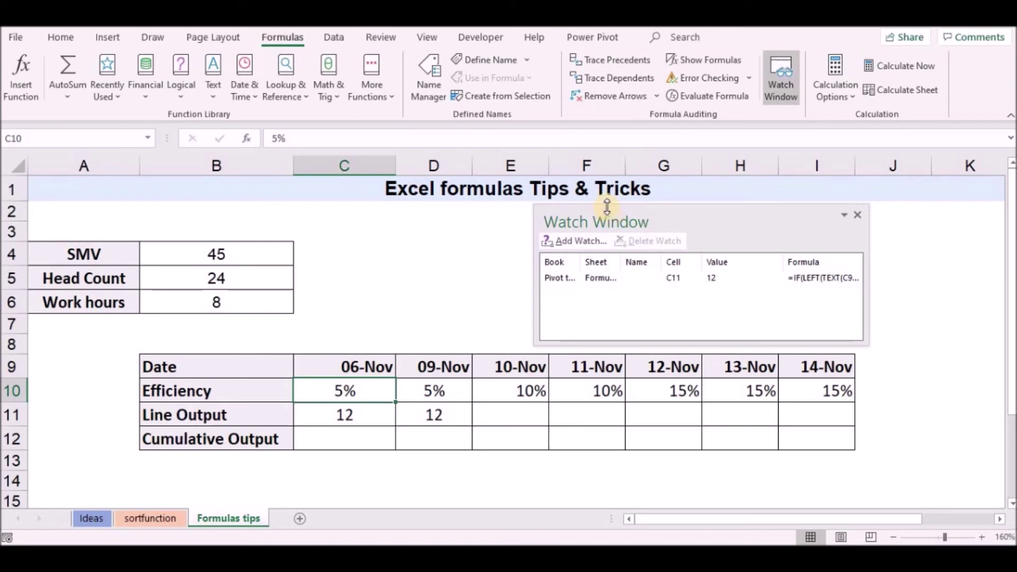
{"action": "left_click_drag", "start_coordinate": [650, 213], "coordinate": [704, 210]}
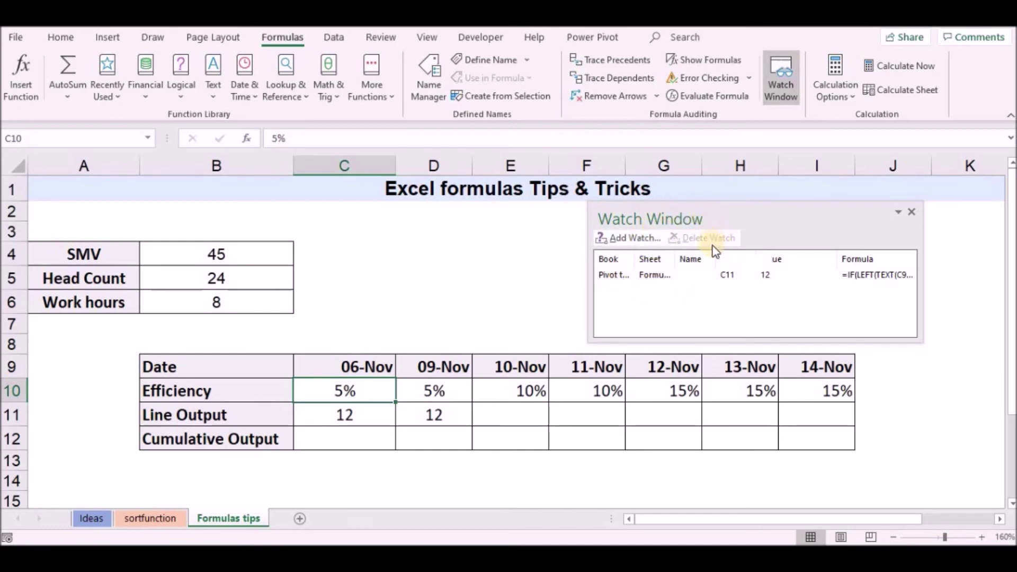
{"action": "left_click", "coordinate": [912, 213]}
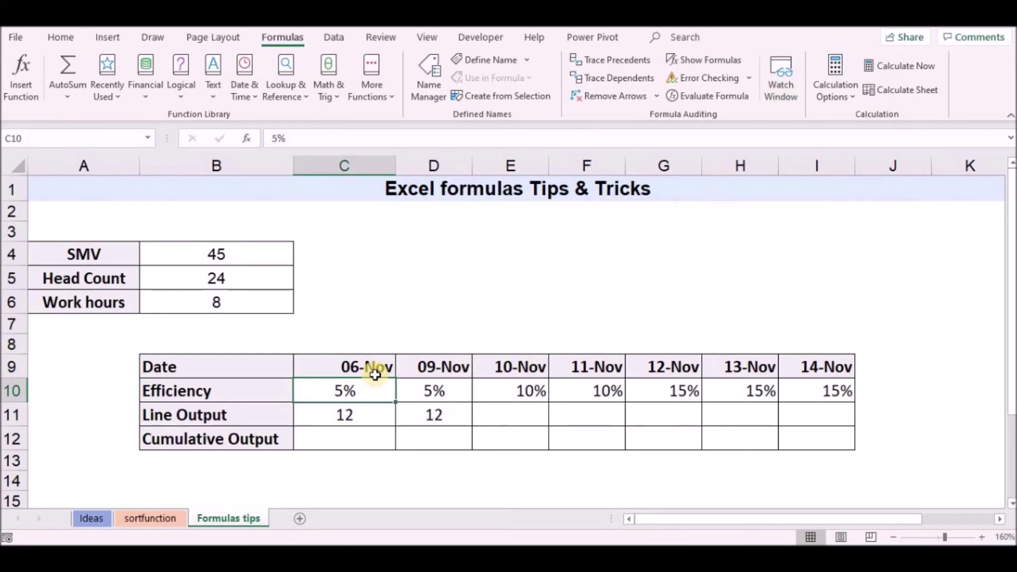
- Change the first date in C9 to 08-Nov so C11 recalculates to 0
{"action": "left_click", "coordinate": [378, 367]}
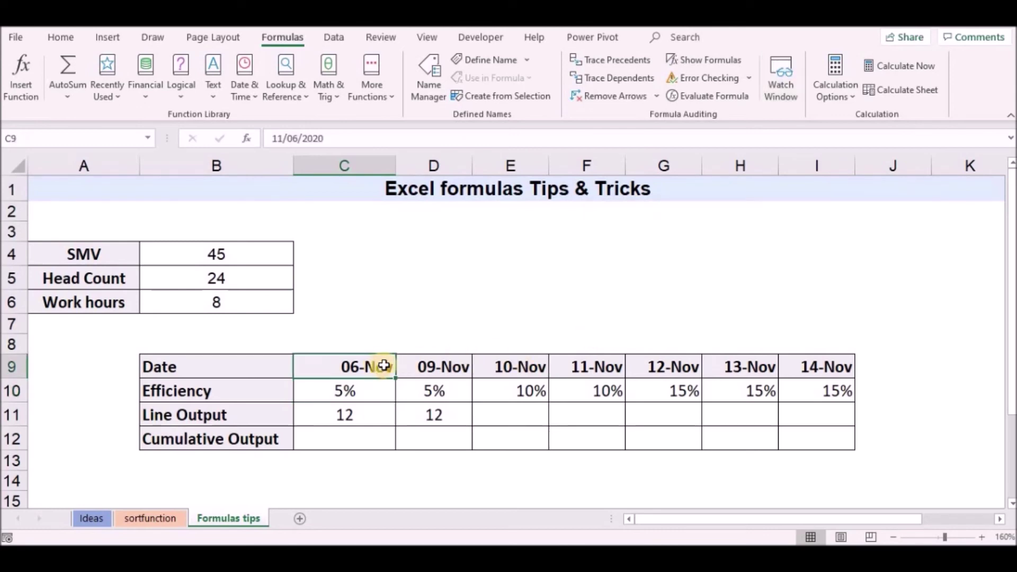
{"action": "type", "text": "11/8"}
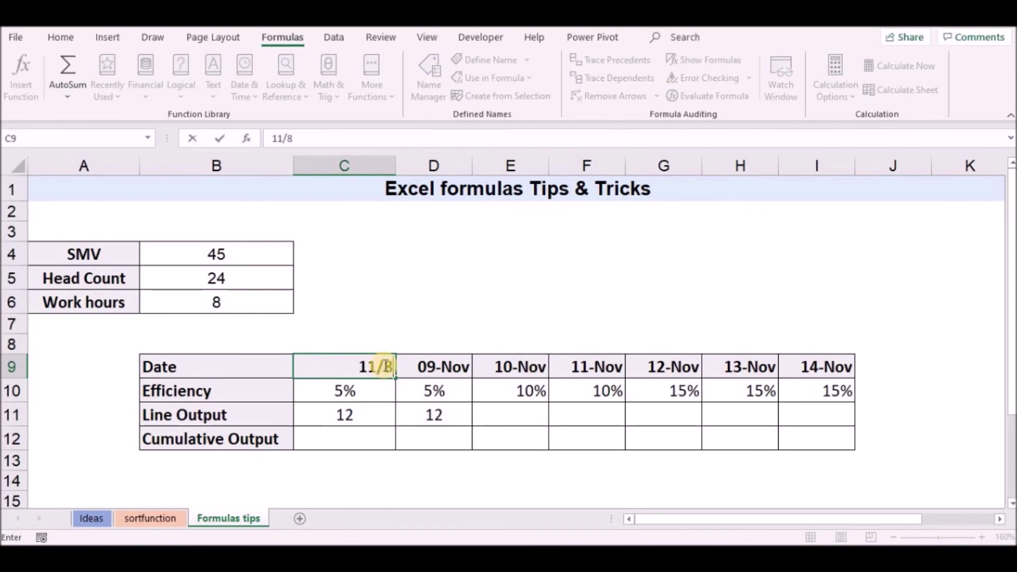
{"action": "key", "text": "Return"}
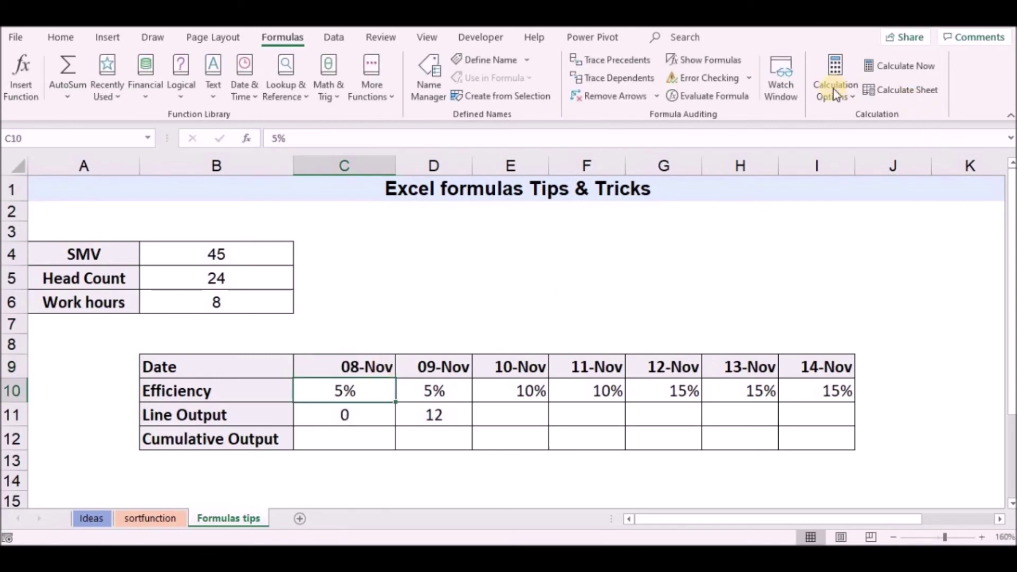
- Review the Calculation Options, keep calculation Automatic, and recalculate the workbook
{"action": "left_click", "coordinate": [836, 98]}
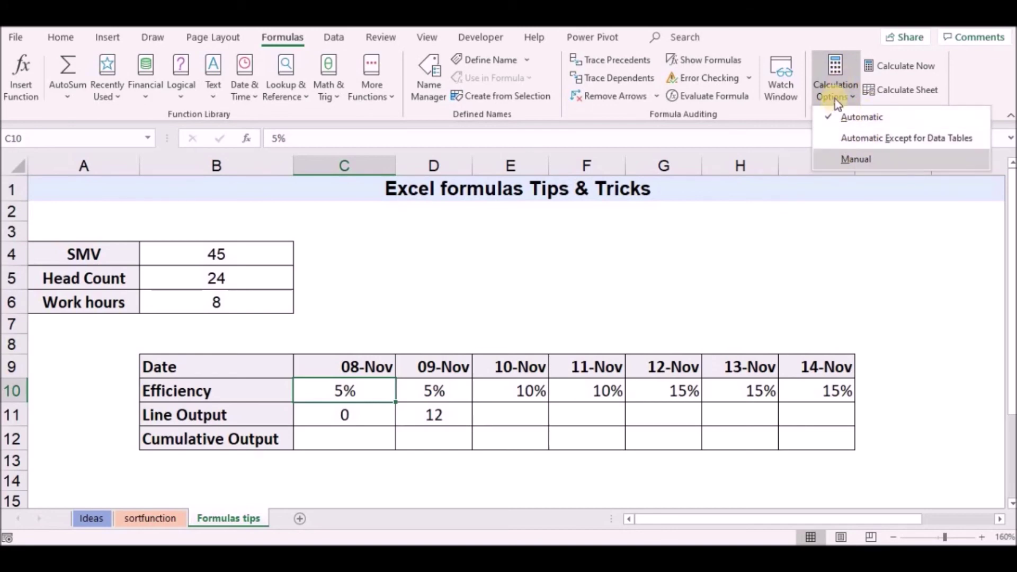
{"action": "left_click", "coordinate": [969, 73]}
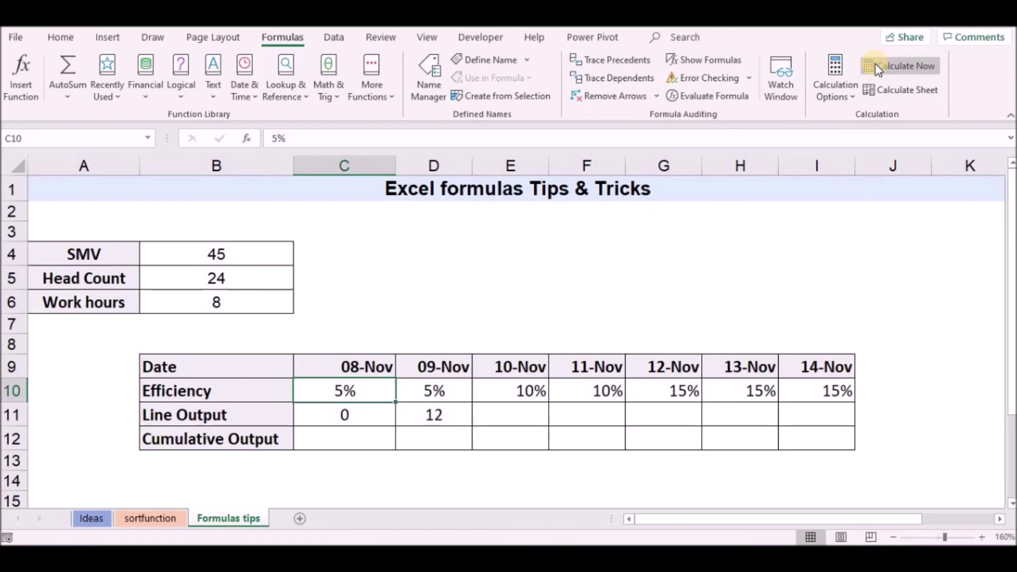
{"action": "left_click", "coordinate": [850, 95]}
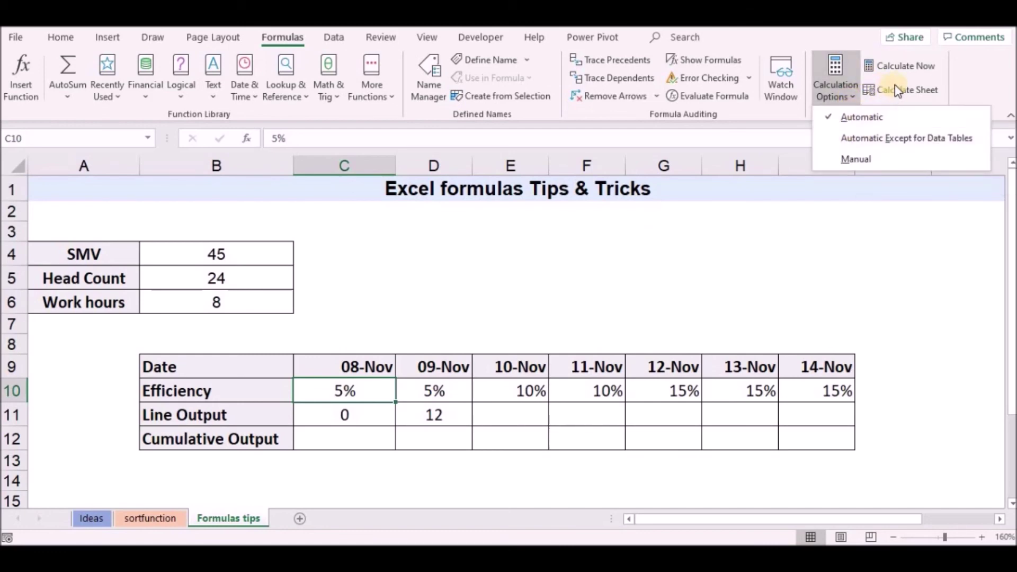
{"action": "left_click", "coordinate": [923, 72]}
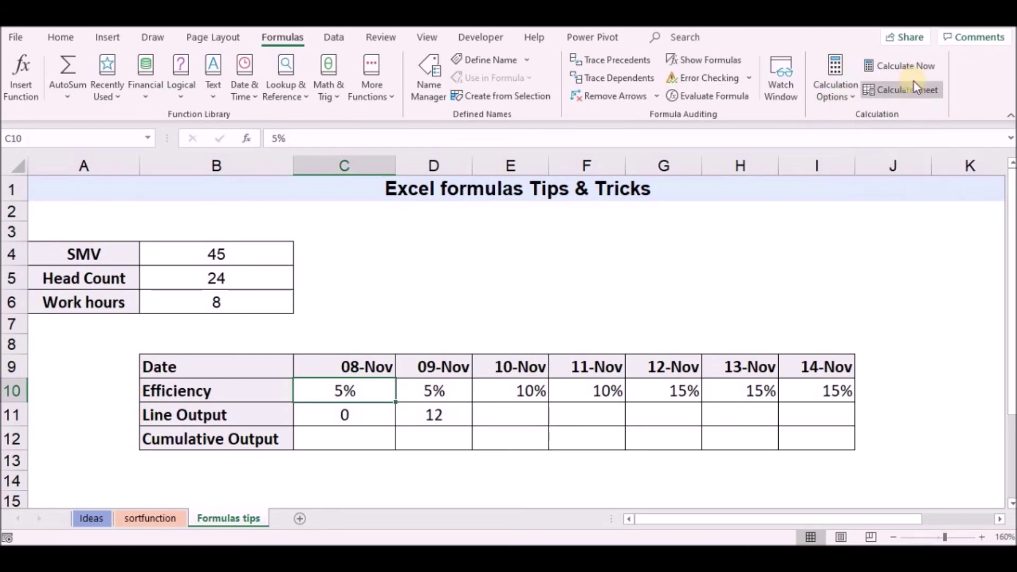
{"action": "left_click", "coordinate": [850, 102]}
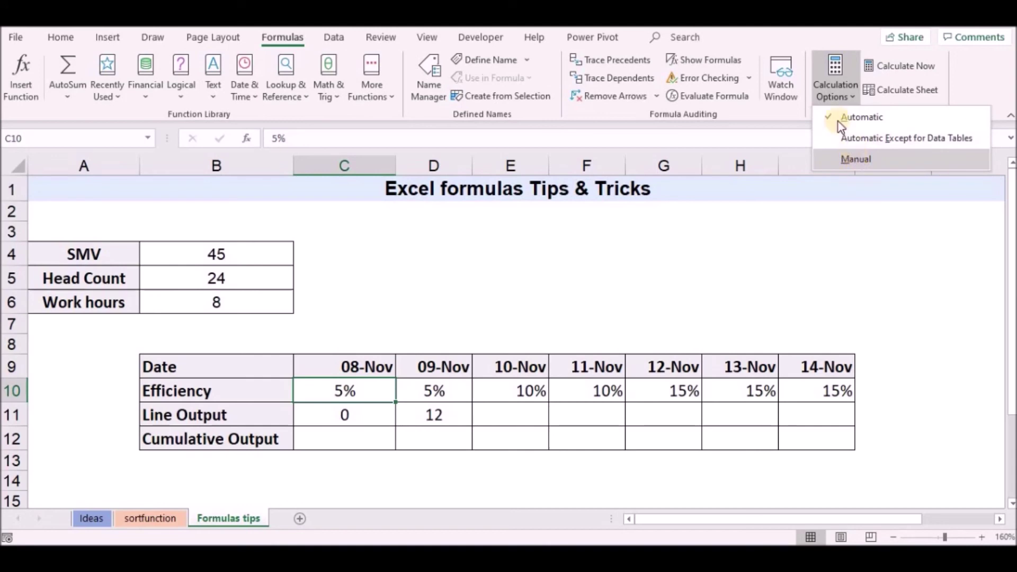
{"action": "left_click", "coordinate": [964, 79]}
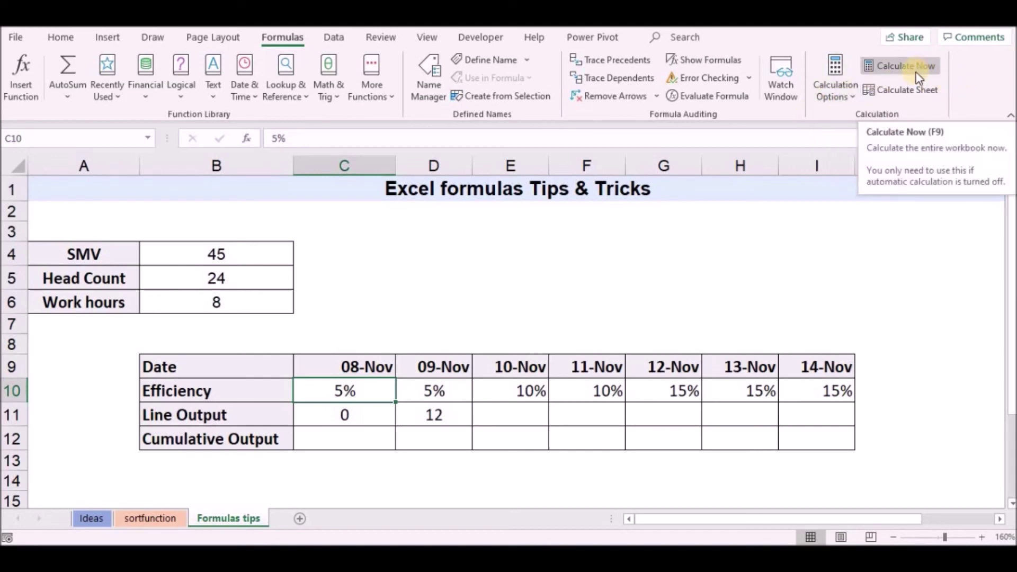
{"action": "left_click", "coordinate": [912, 66]}
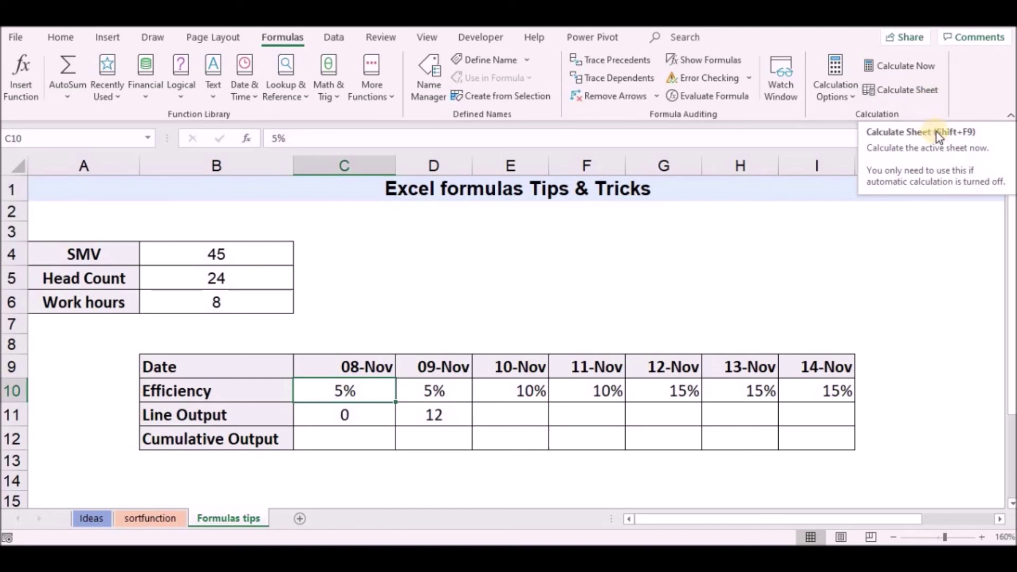
{"action": "left_click", "coordinate": [806, 233]}
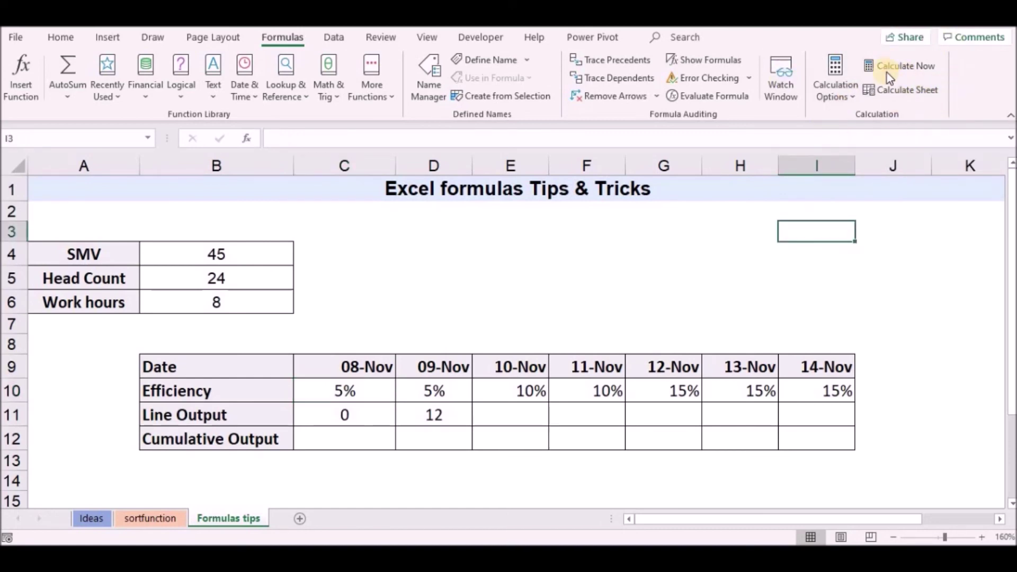
{"action": "left_click", "coordinate": [853, 96]}
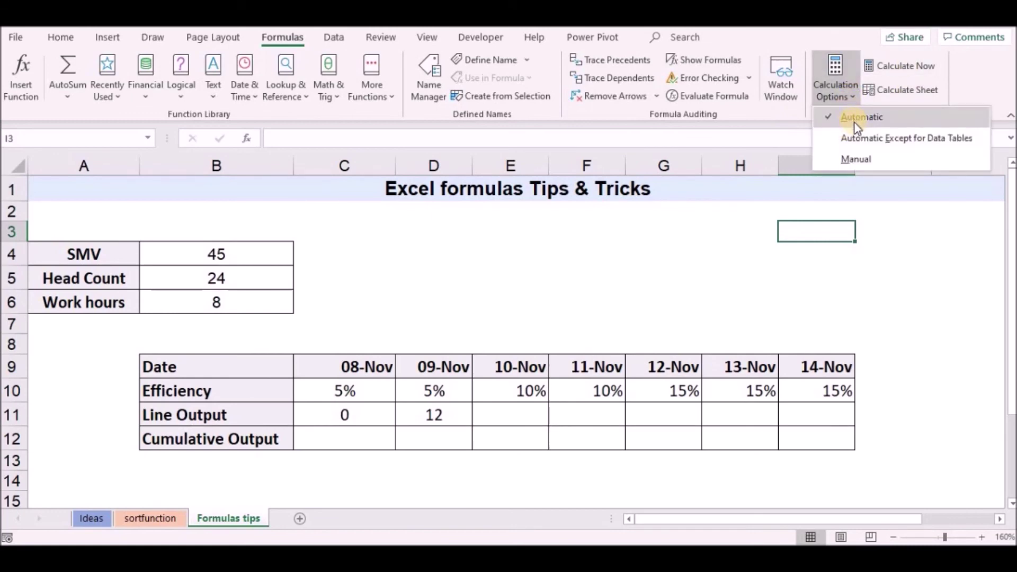
- Fill the Line Output formula from D11 to I11 and enter =C11 in C12
{"action": "left_click", "coordinate": [857, 303]}
{"action": "left_click", "coordinate": [466, 420]}
{"action": "left_click_drag", "start_coordinate": [471, 425], "coordinate": [835, 472]}
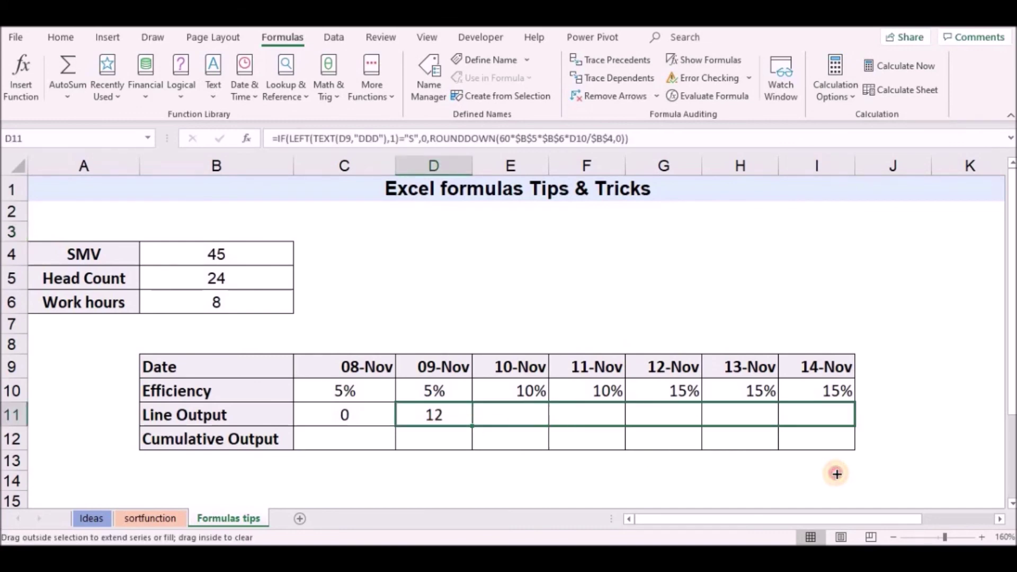
{"action": "left_click", "coordinate": [374, 437]}
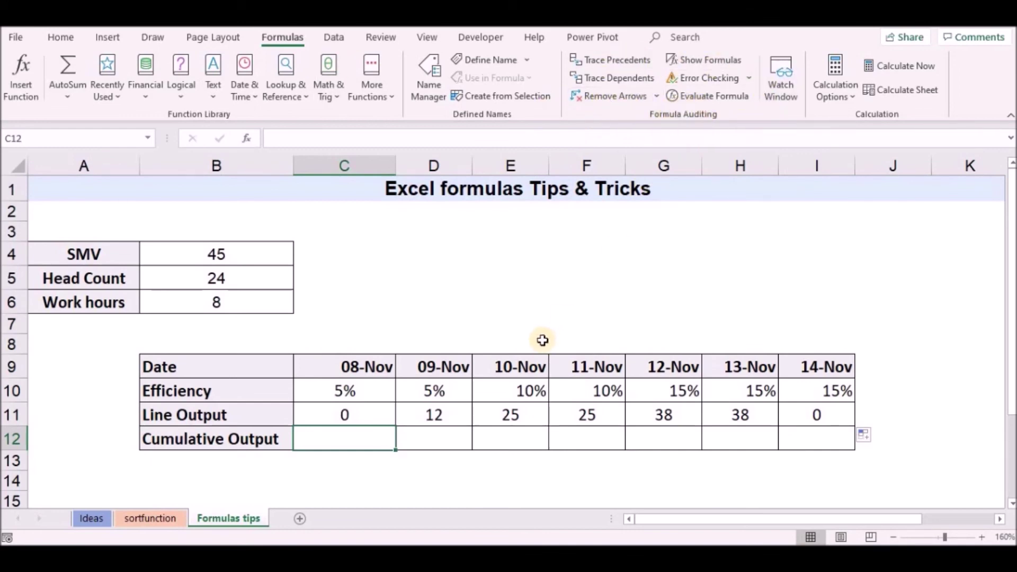
{"action": "type", "text": "="}
{"action": "left_click", "coordinate": [365, 415]}
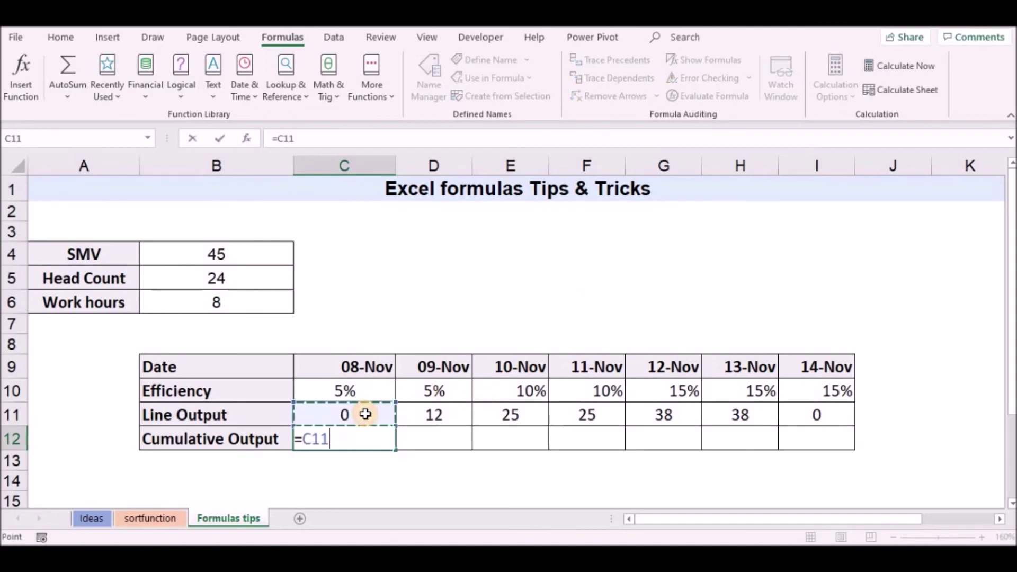
{"action": "key", "text": "Return"}
- Enter =C12+D11 in D12, fill it to I12, and trace G12's precedents
{"action": "left_click", "coordinate": [434, 435]}
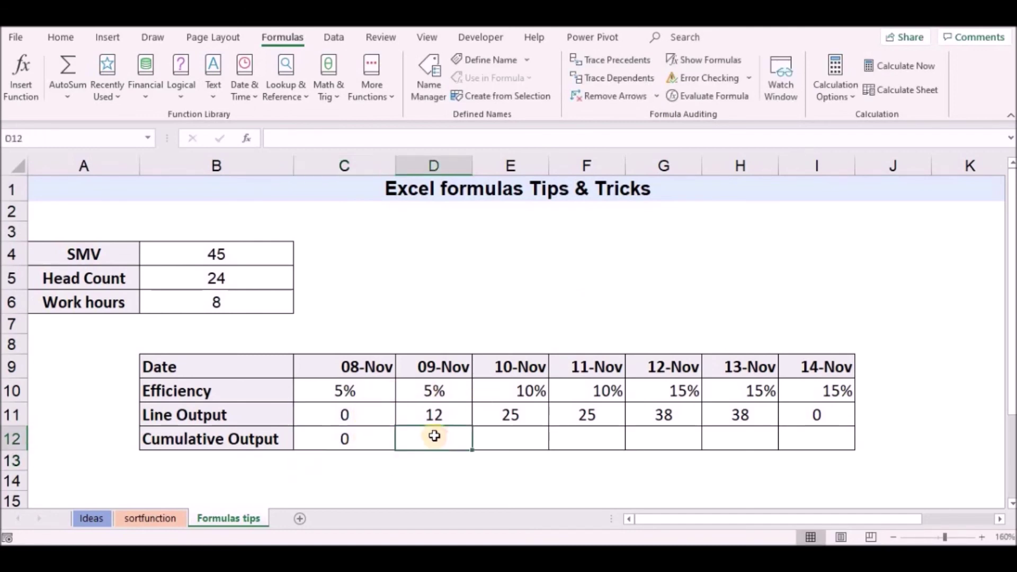
{"action": "type", "text": "="}
{"action": "left_click", "coordinate": [377, 438]}
{"action": "type", "text": "+"}
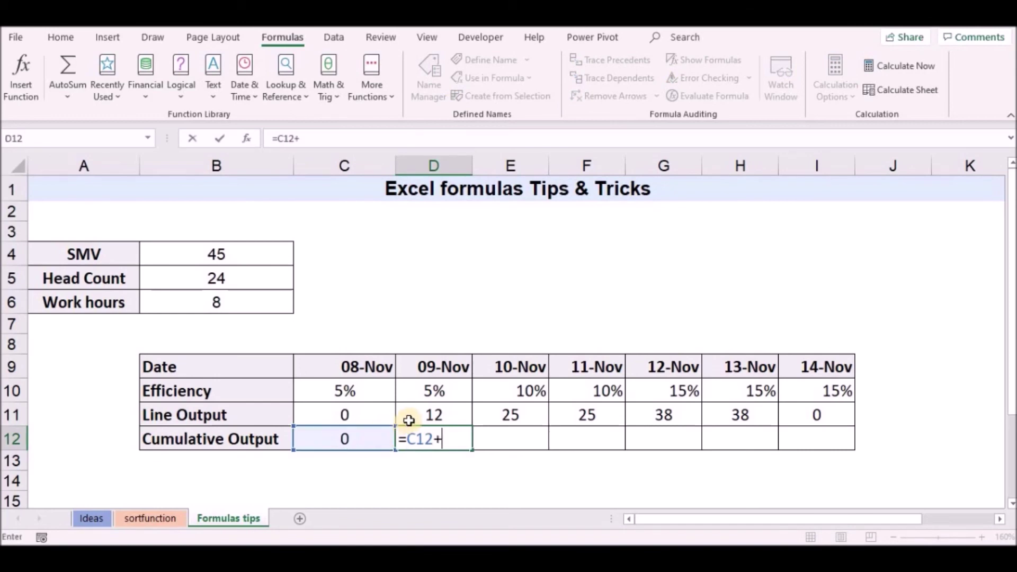
{"action": "left_click", "coordinate": [408, 420]}
{"action": "key", "text": "Return"}
{"action": "left_click", "coordinate": [455, 443]}
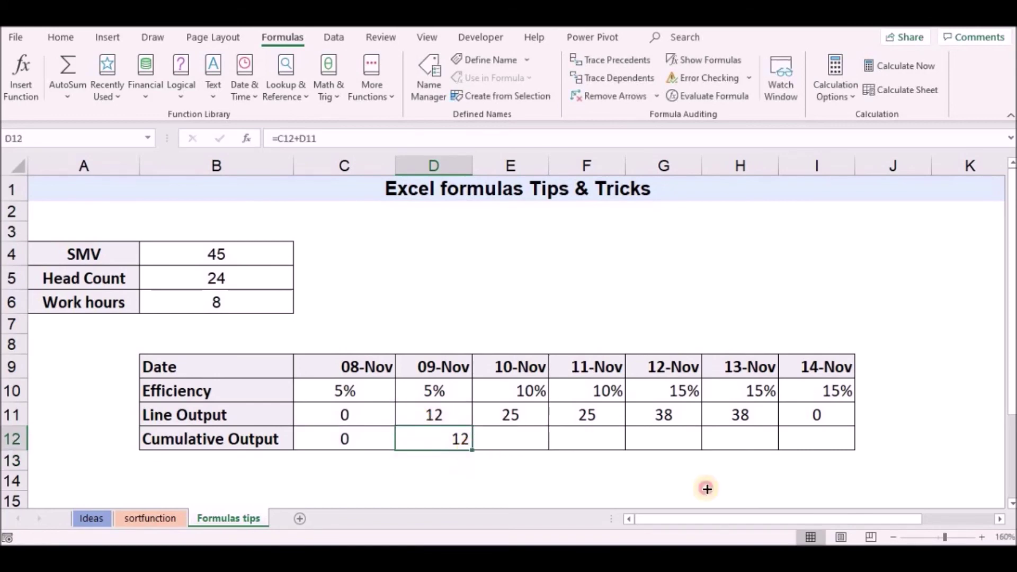
{"action": "left_click_drag", "start_coordinate": [707, 489], "coordinate": [874, 487]}
{"action": "left_click", "coordinate": [681, 442]}
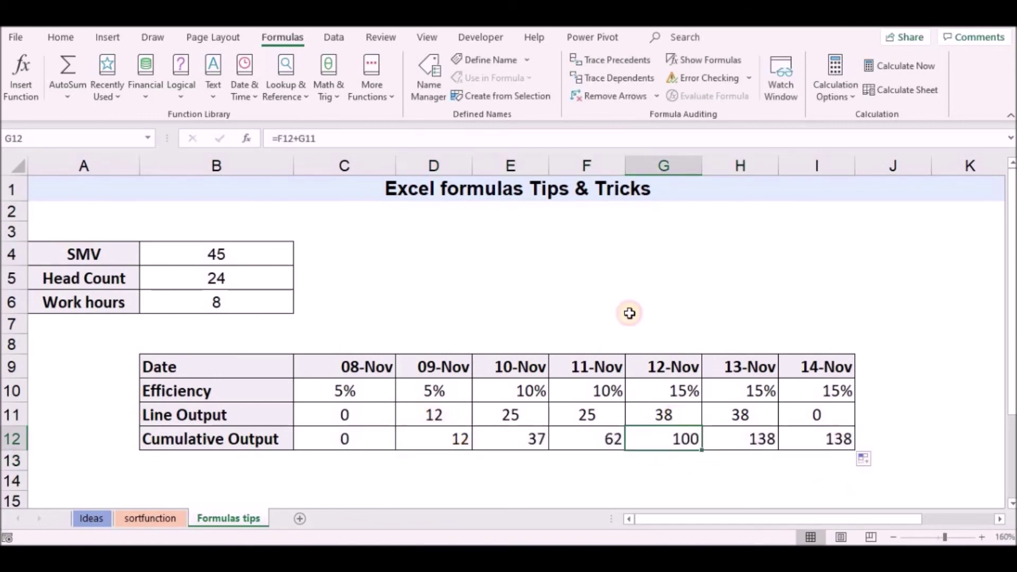
{"action": "left_click", "coordinate": [611, 62]}
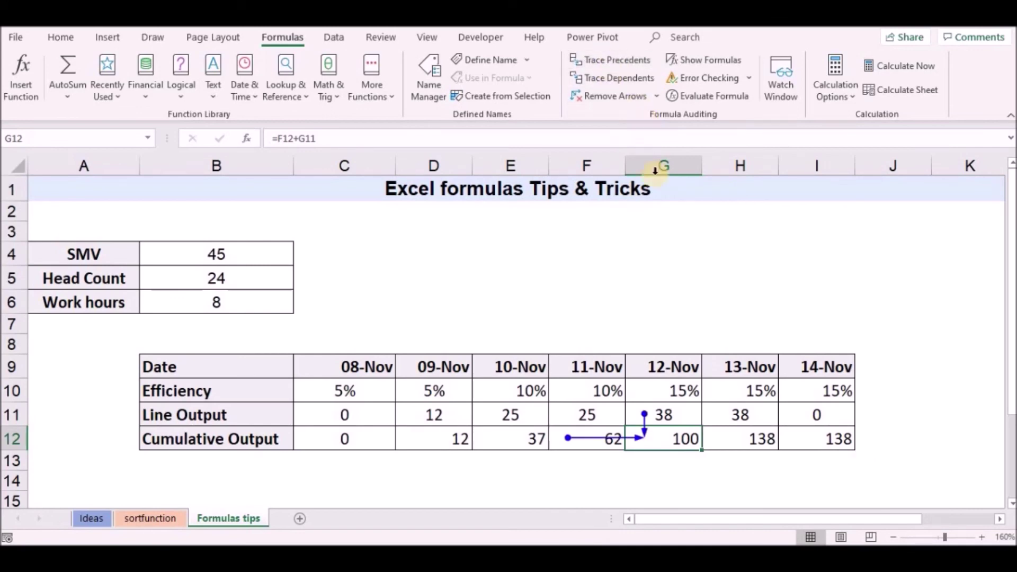
- Remove G12's precedent arrows and trace the dependents of the 11-Nov Line Output F11
{"action": "left_click", "coordinate": [625, 97]}
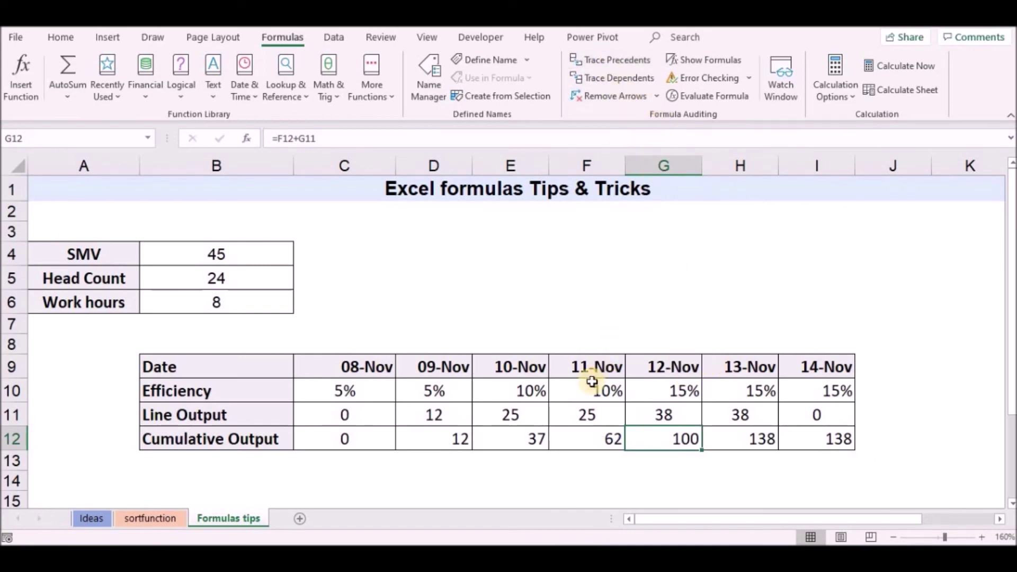
{"action": "left_click", "coordinate": [638, 408]}
{"action": "left_click", "coordinate": [579, 410]}
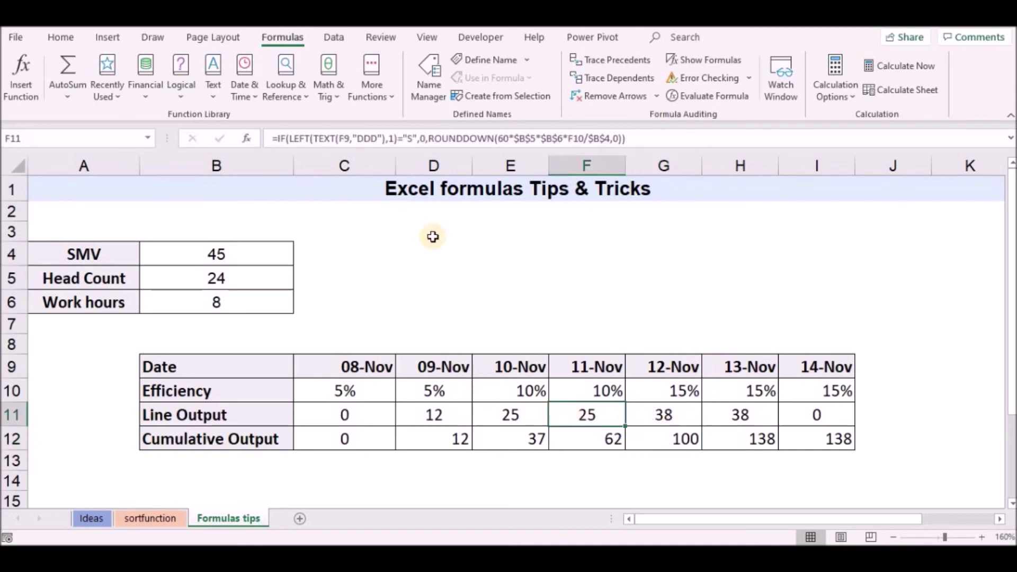
{"action": "left_click", "coordinate": [619, 84]}
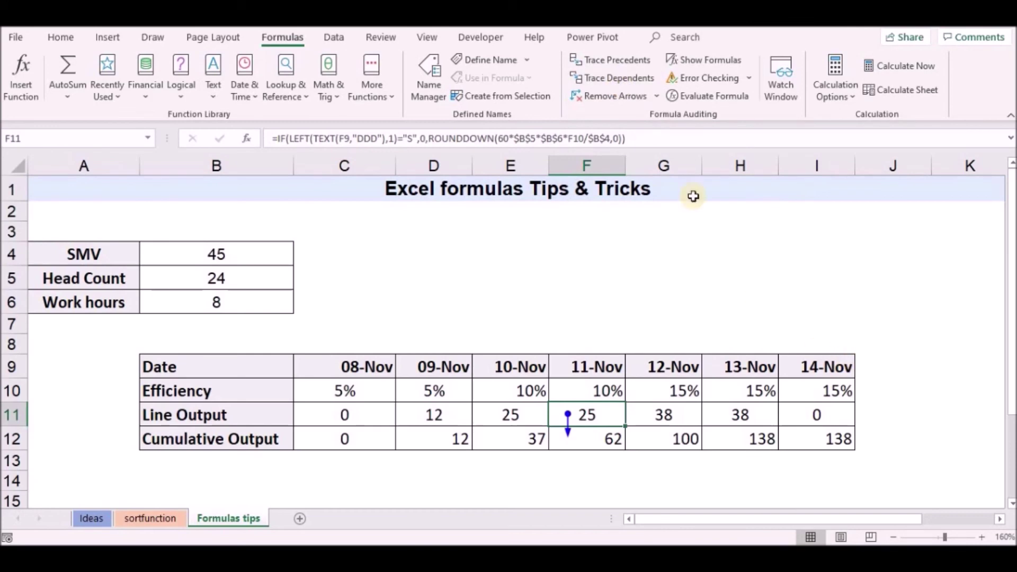